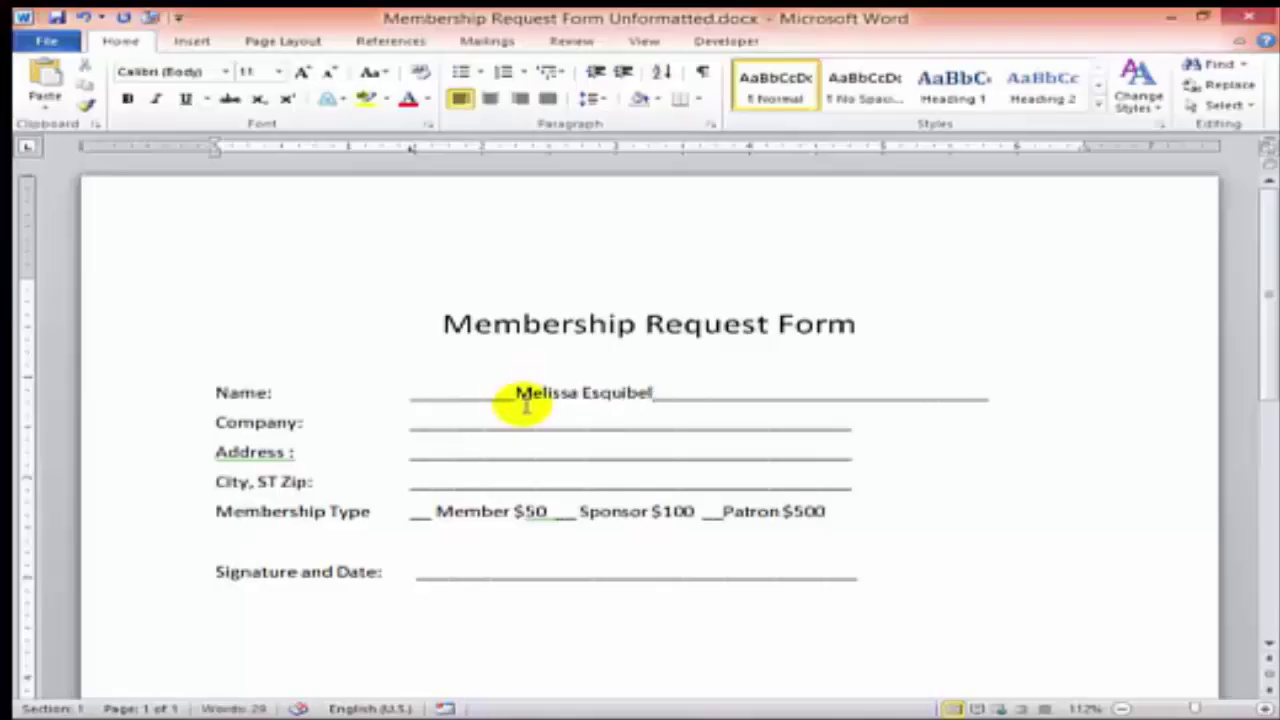
- Delete the sample name on the Name line, leaving only the blank underline
key(ctrl+shift+Left)
key(ctrl+shift+Left)
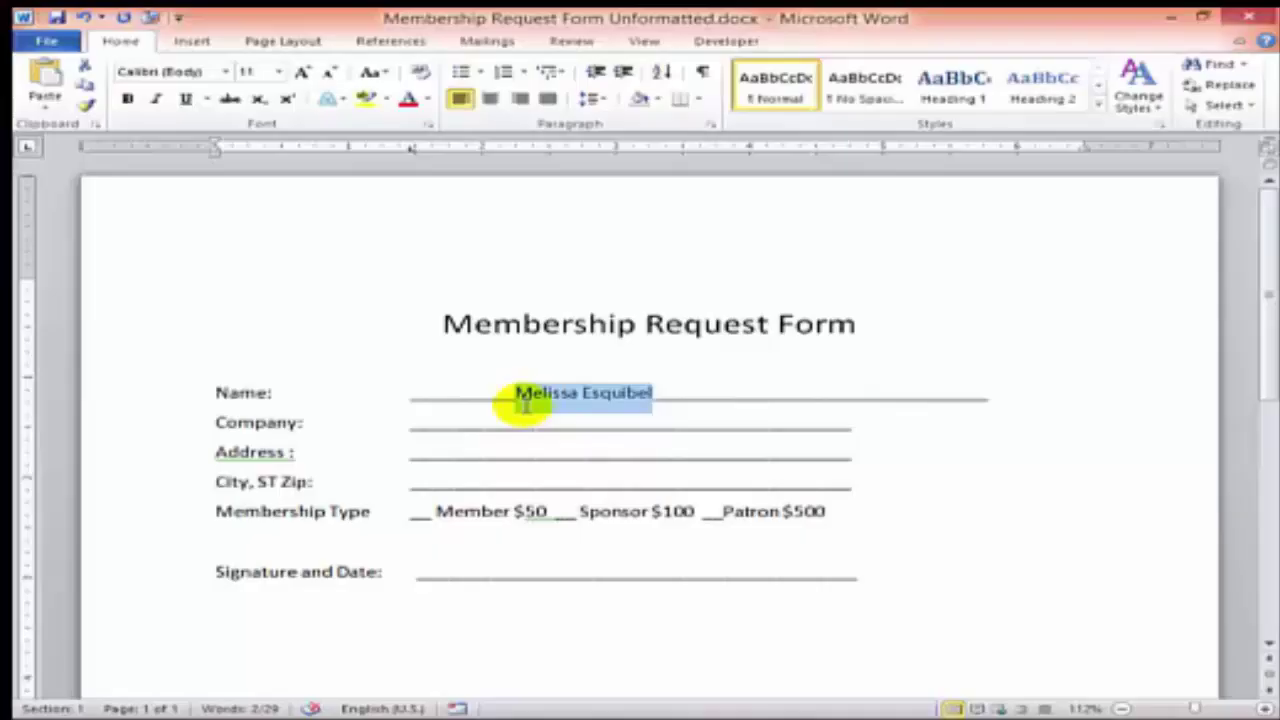
key(Delete)
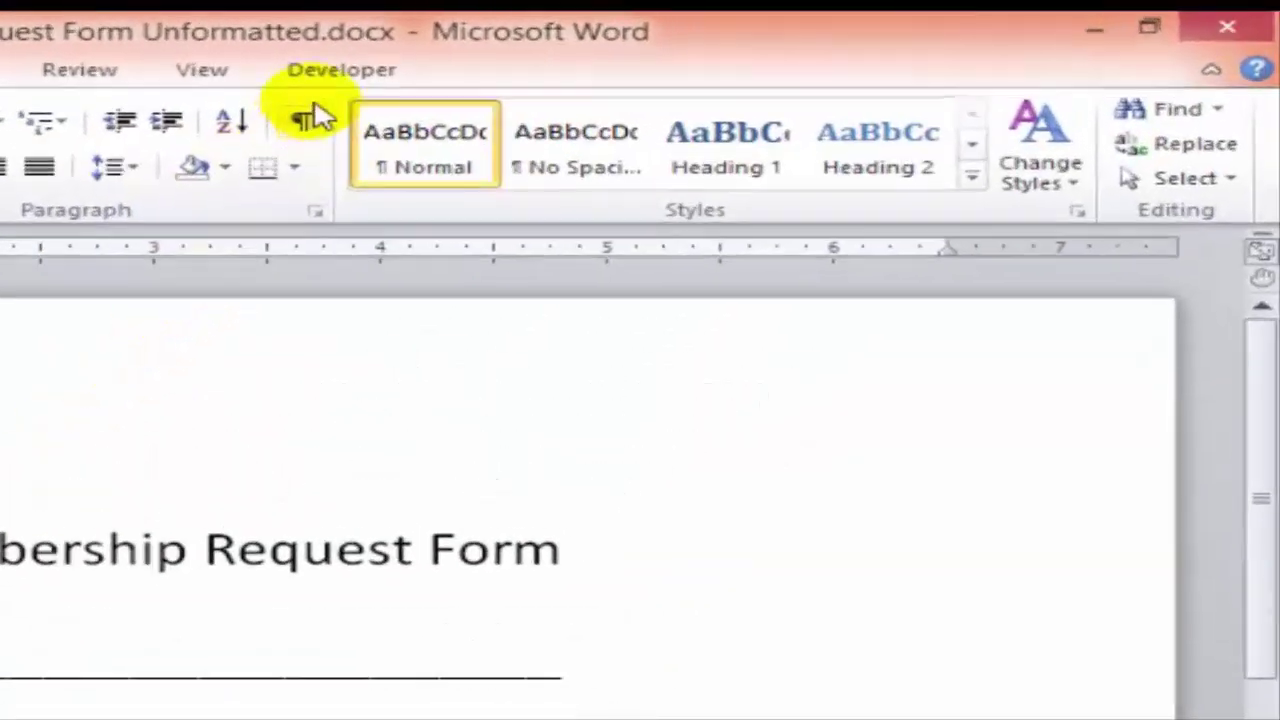
- Tick Developer under Main Tabs in Word Options' Customize Ribbon settings and apply
click(726, 41)
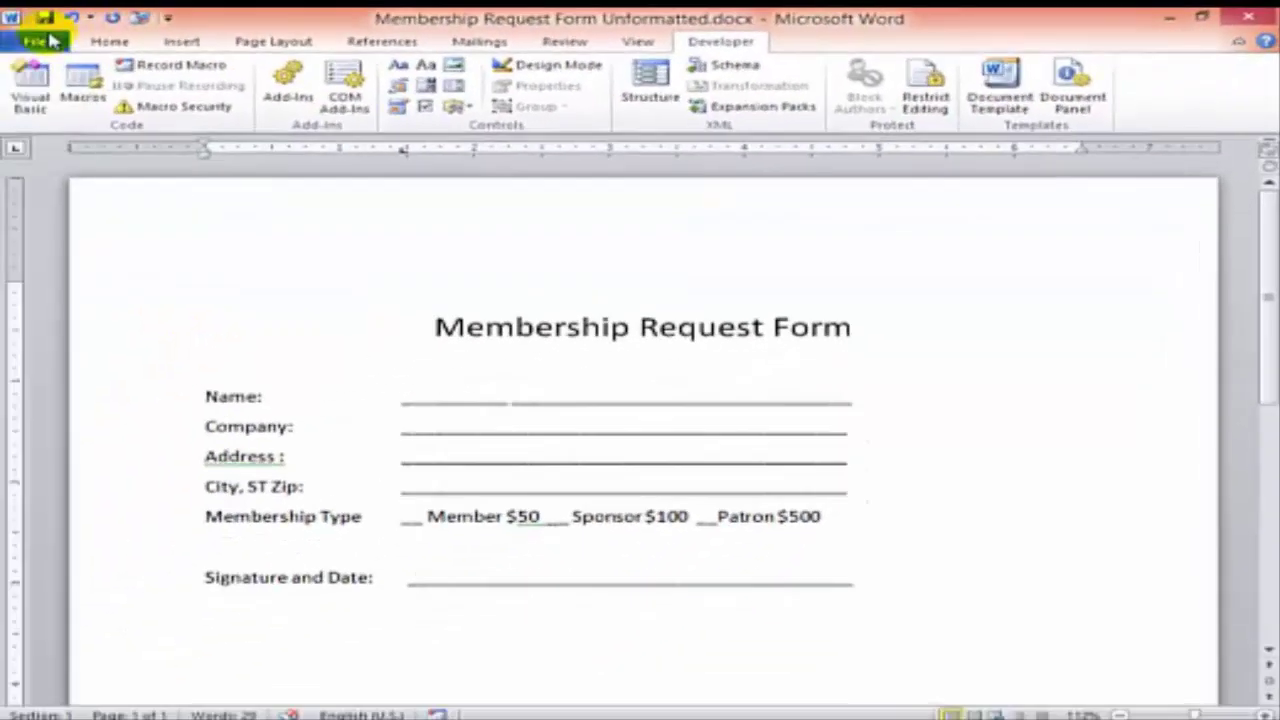
click(40, 41)
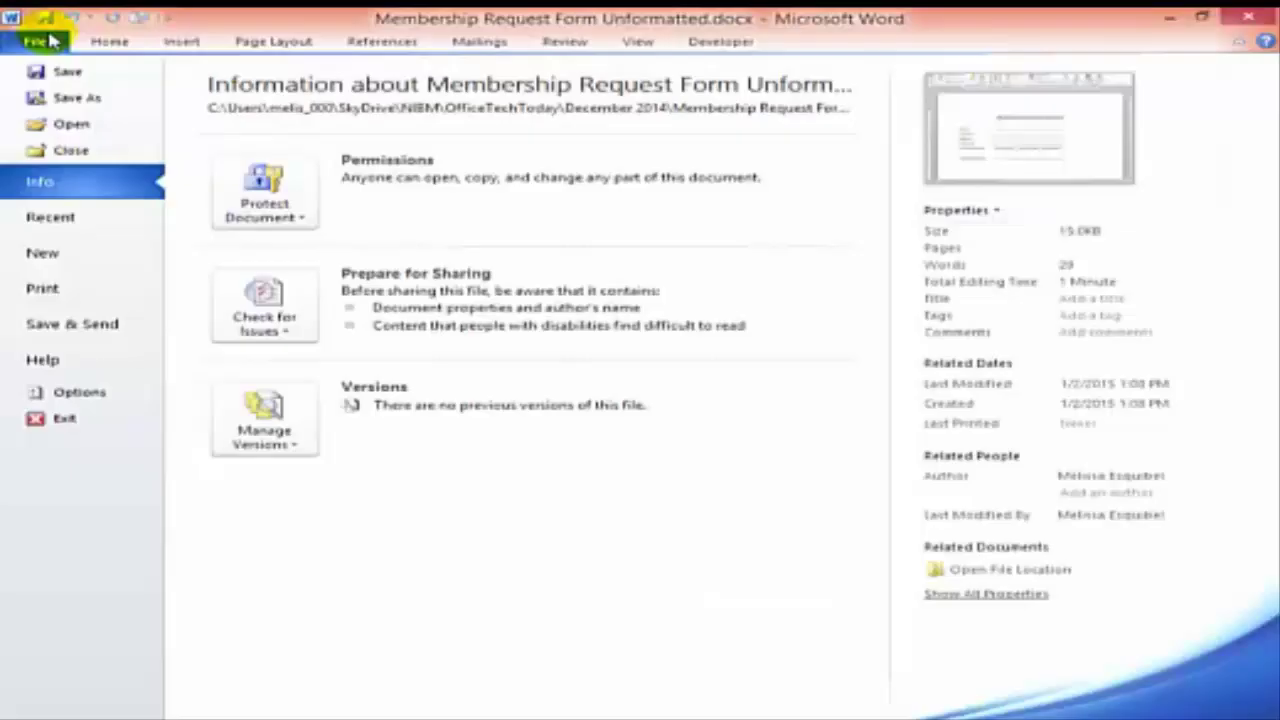
click(60, 395)
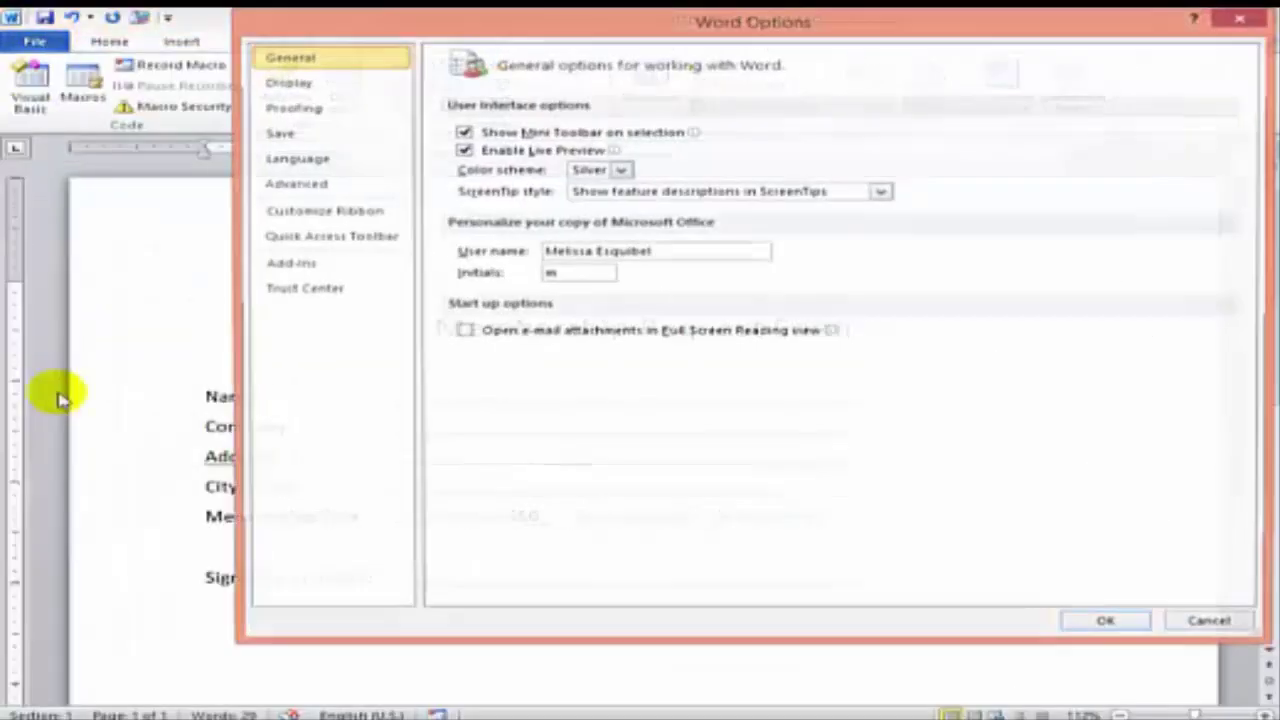
click(300, 211)
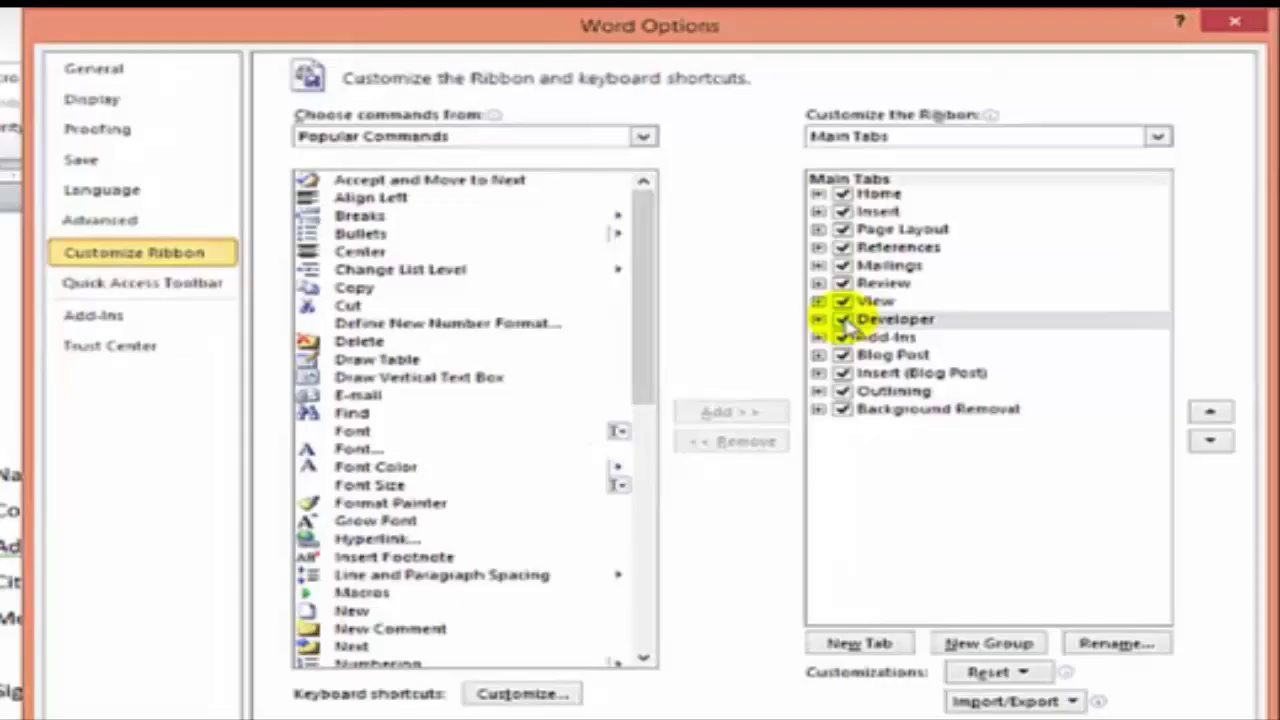
click(935, 274)
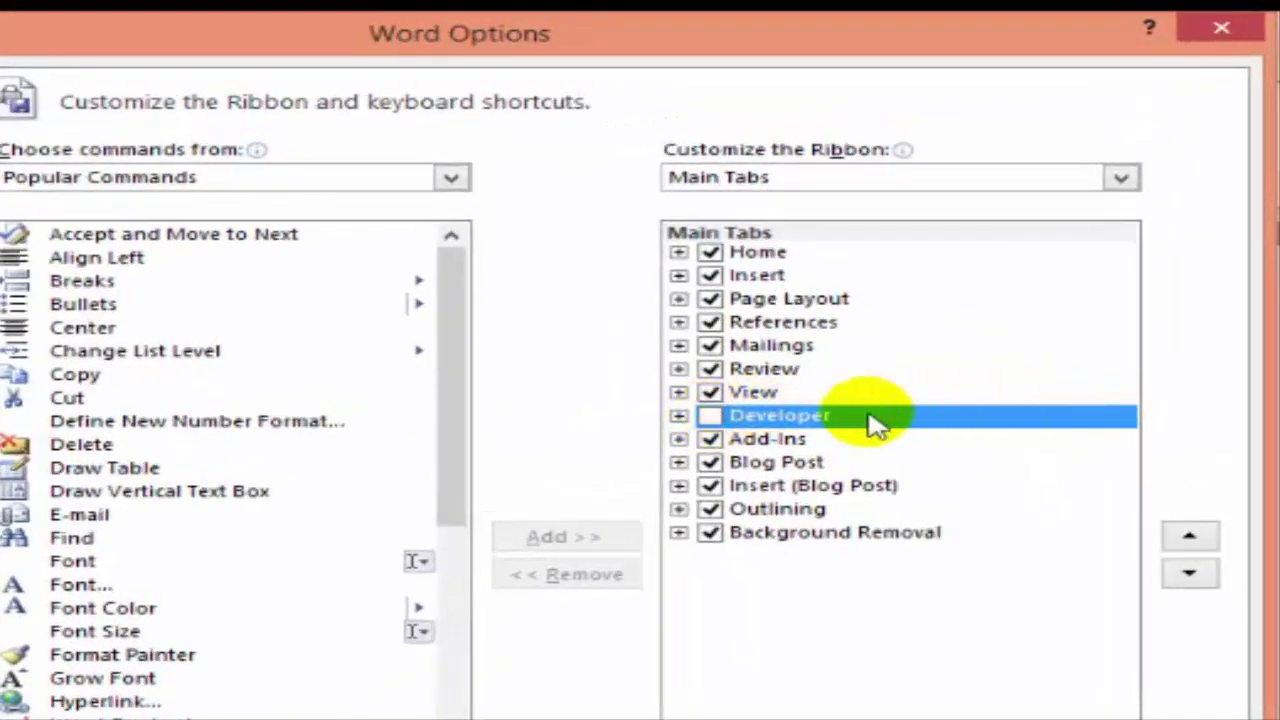
click(710, 415)
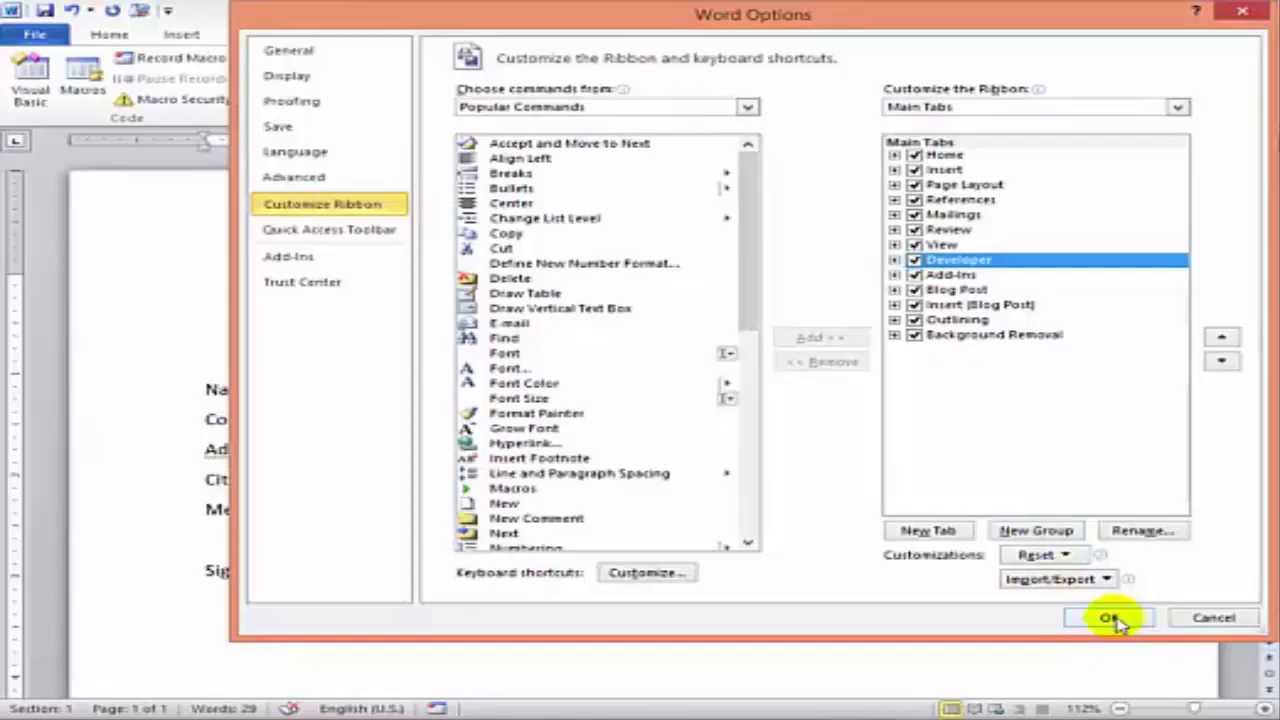
click(1112, 615)
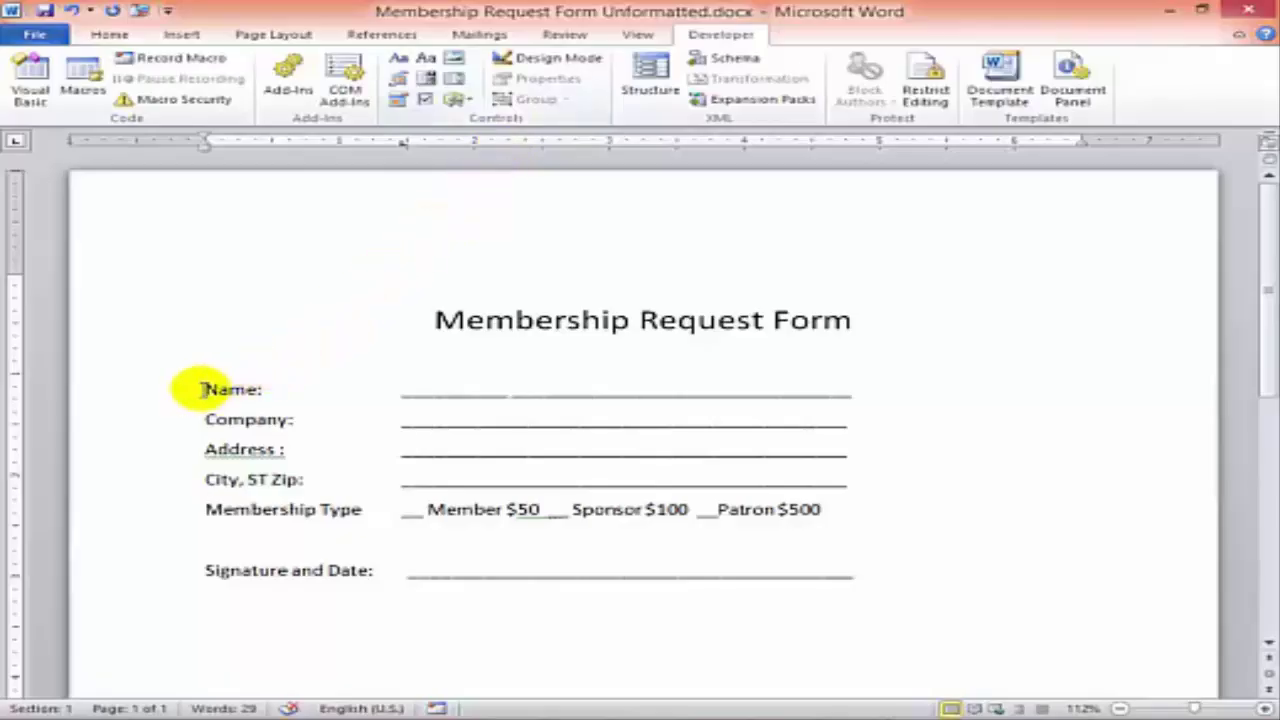
- Convert the form lines from Name to Signature into a table, separating text at tabs
mouse_move(200, 389)
mouse_down()
mouse_move(749, 486)
mouse_move(860, 569)
mouse_up()
click(183, 35)
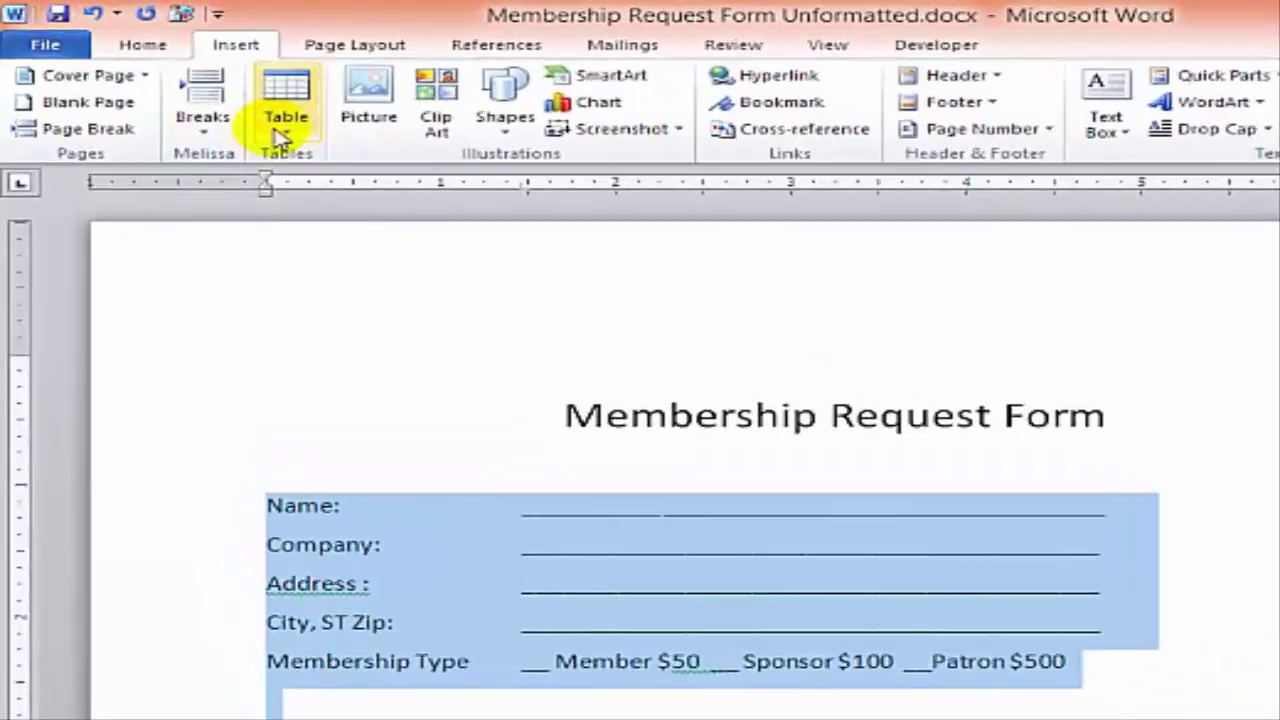
click(281, 136)
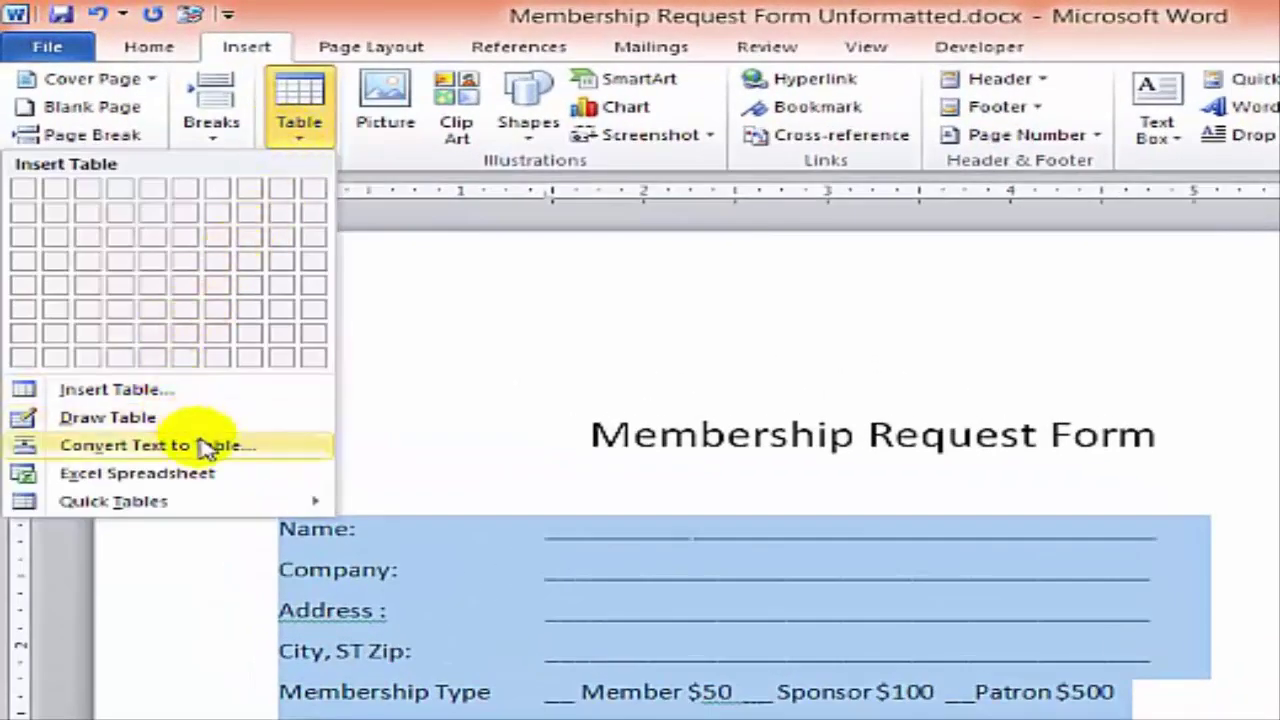
click(196, 427)
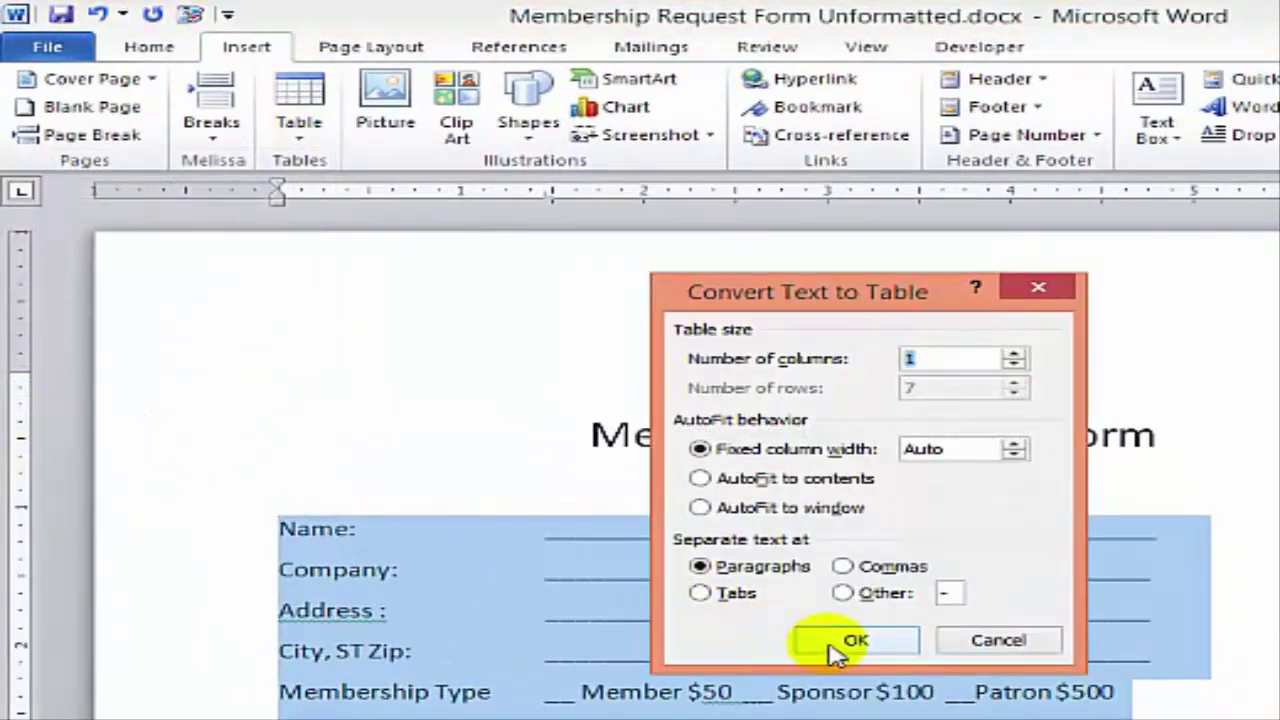
click(700, 593)
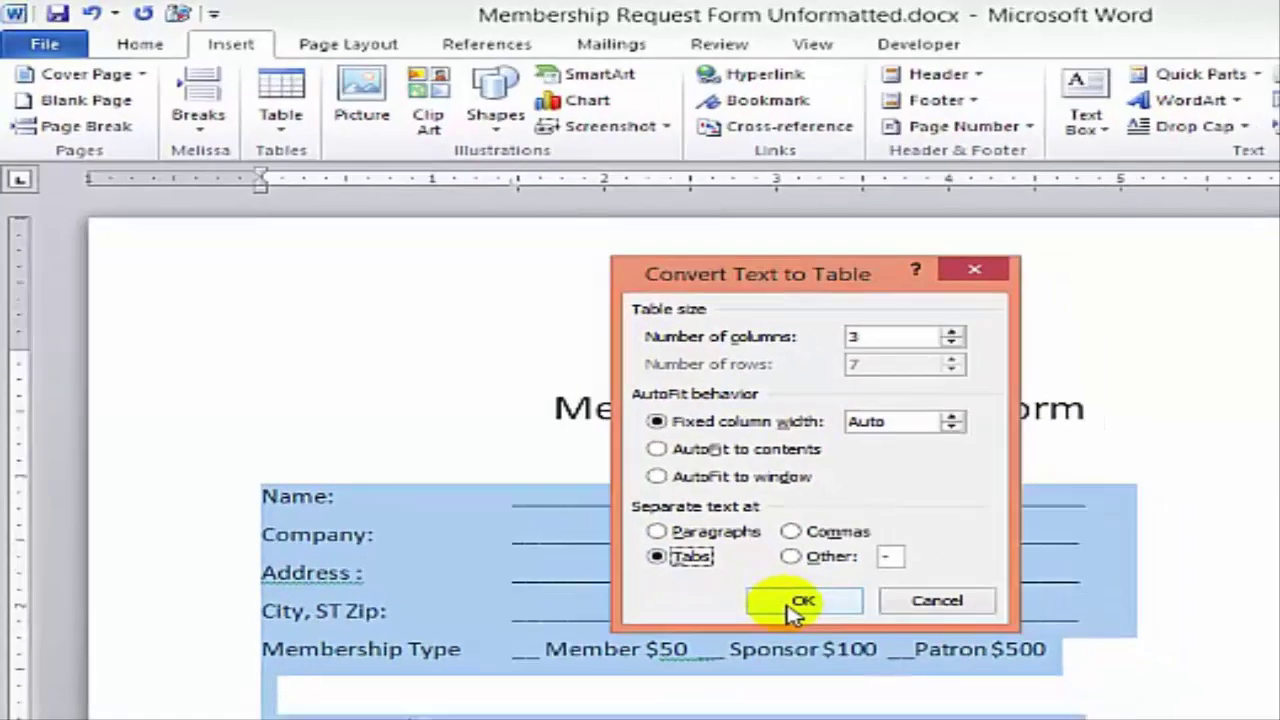
click(848, 643)
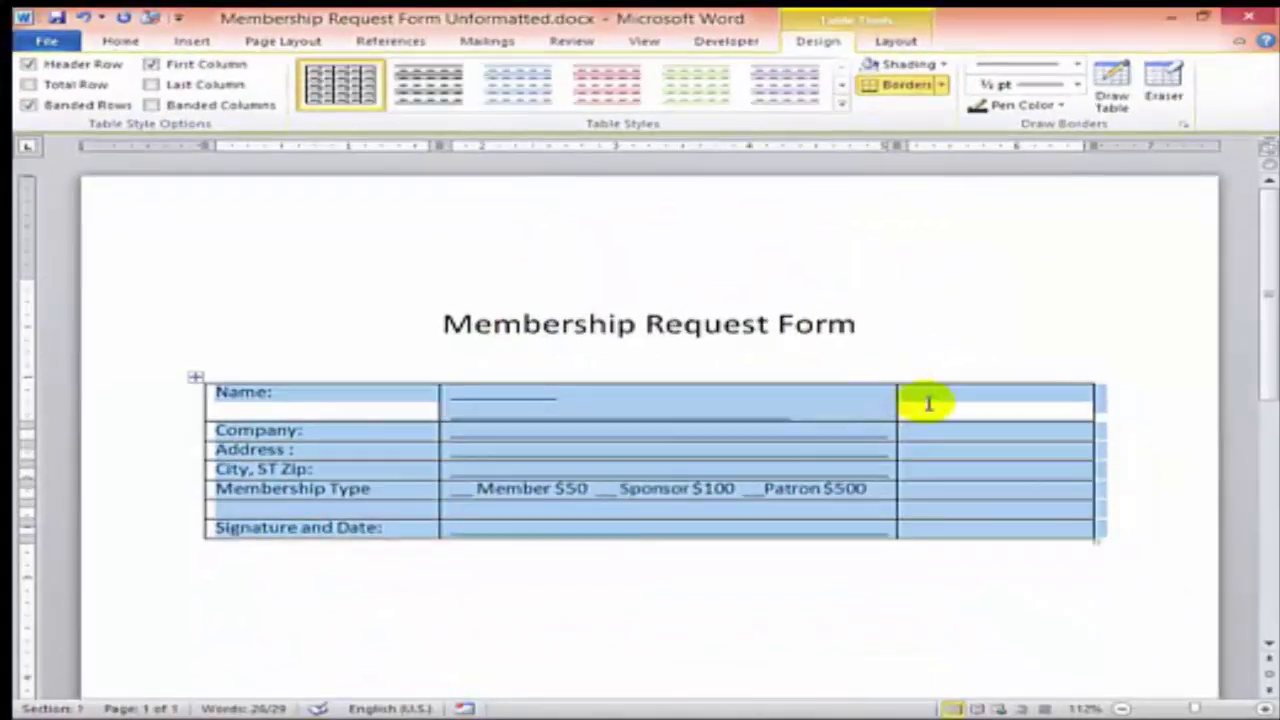
- Delete the empty third column and the underline blanks from Name to City, ST Zip
mouse_move(922, 397)
mouse_down()
mouse_move(922, 477)
mouse_move(940, 522)
mouse_up()
right_click(946, 533)
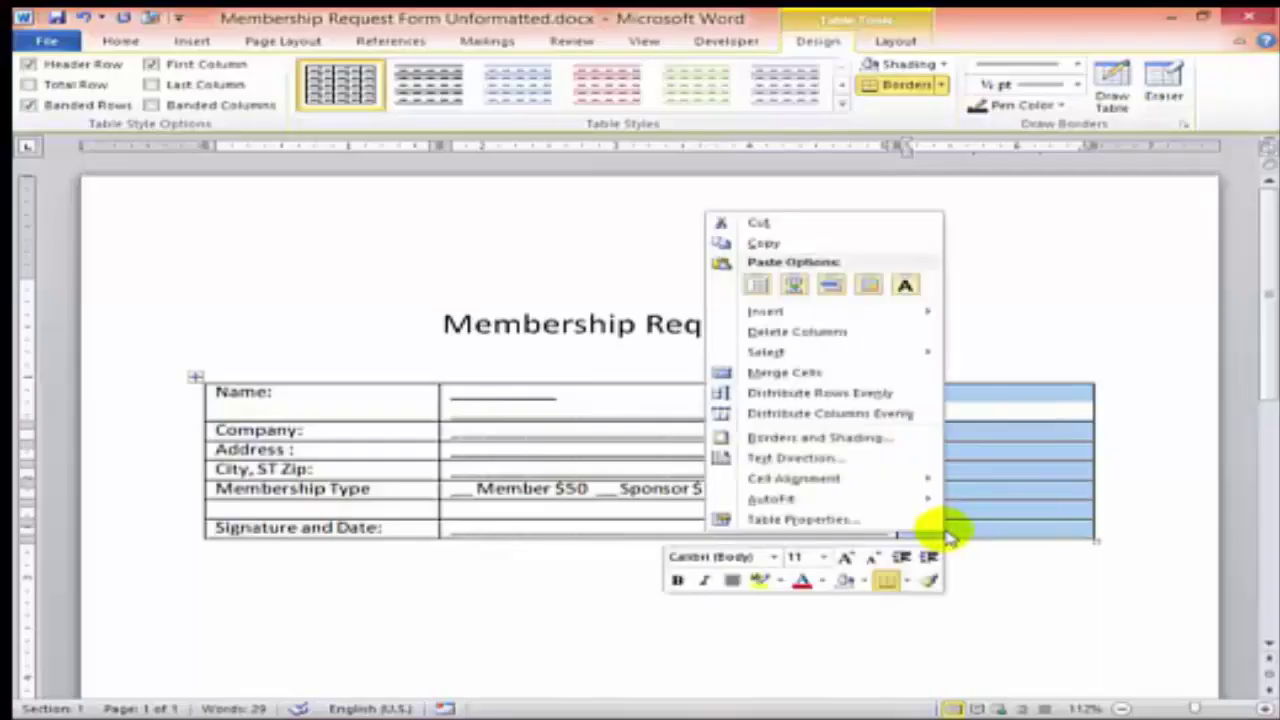
click(812, 334)
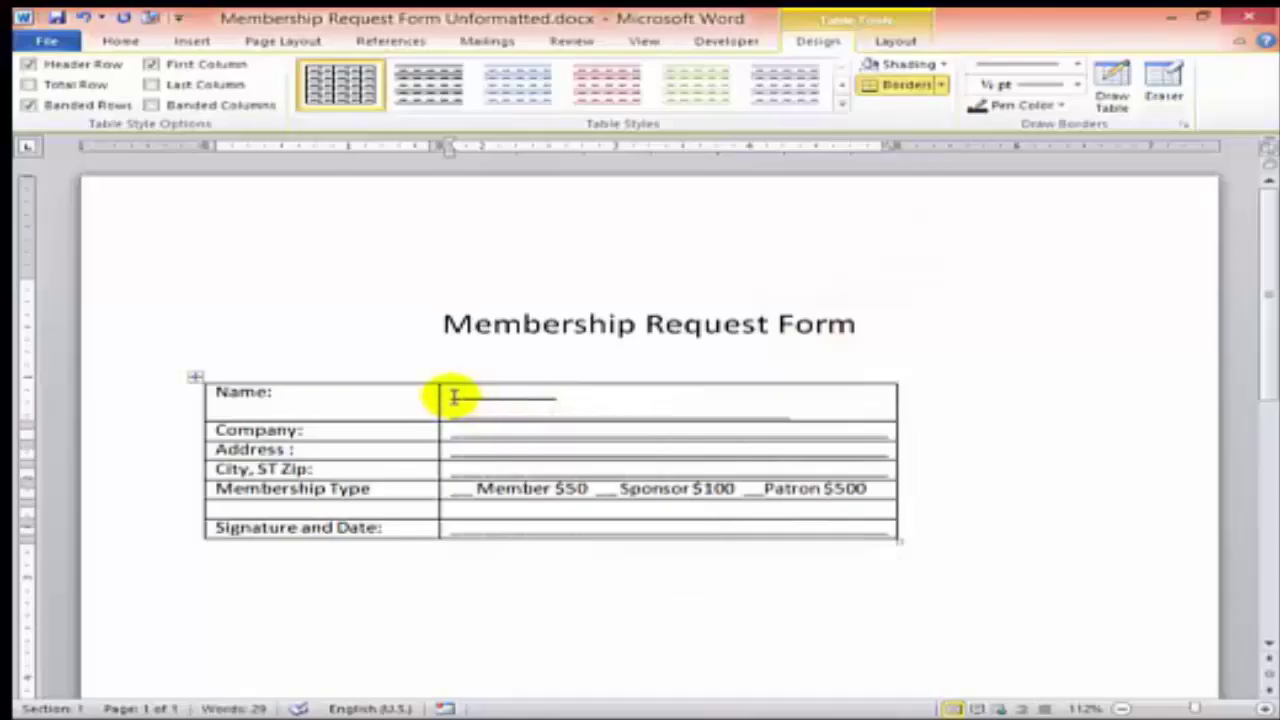
drag(453, 397, 700, 472)
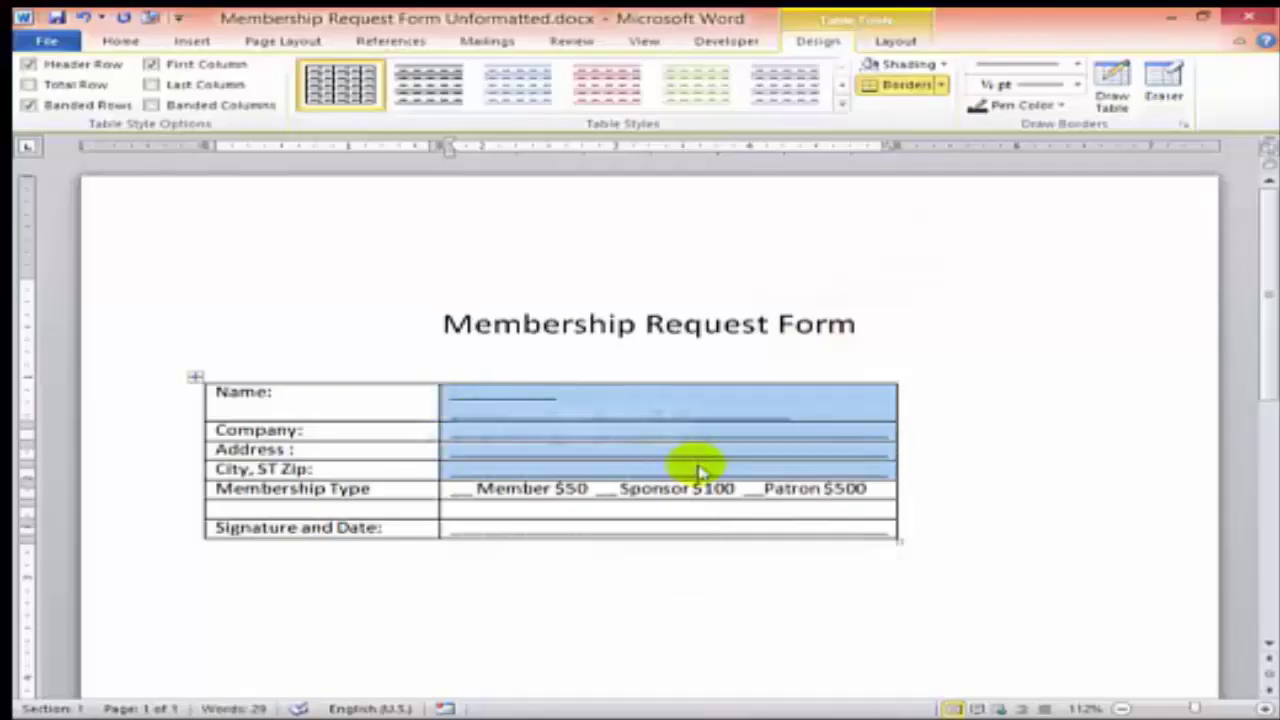
key(Delete)
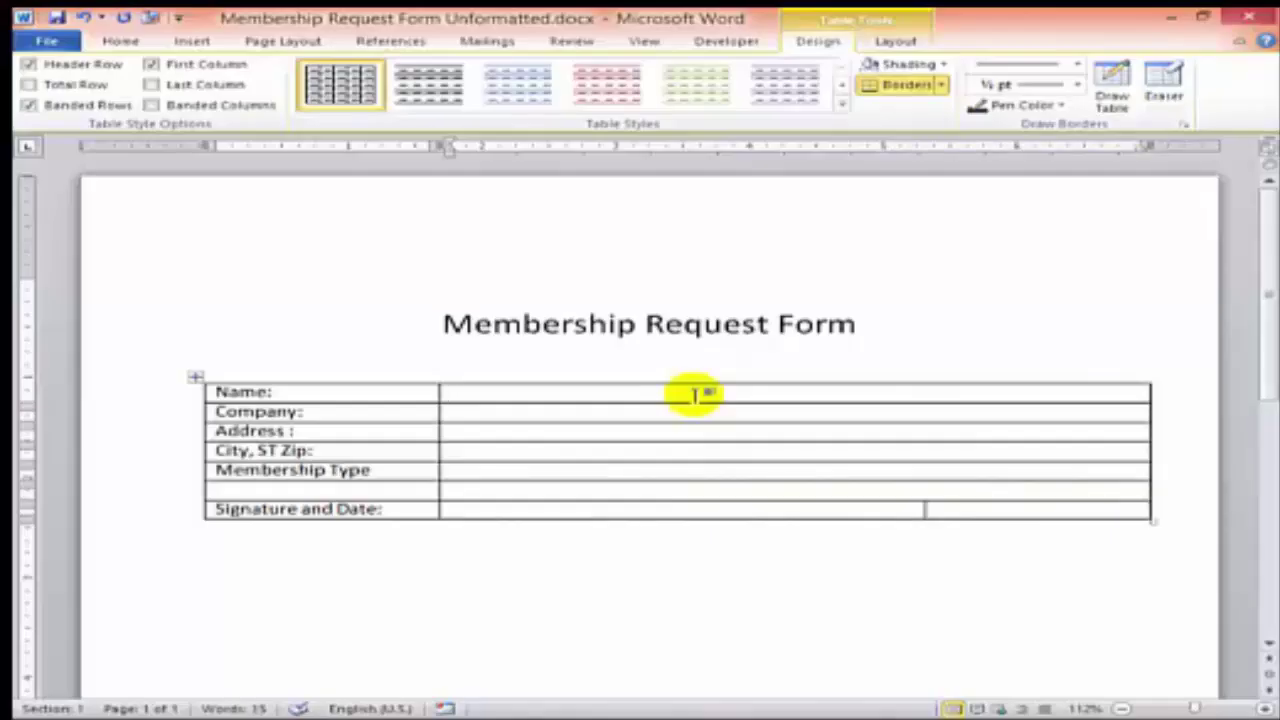
- Insert a Plain Text Content Control reading 'Click here to enter text.' in the Name cell
click(716, 50)
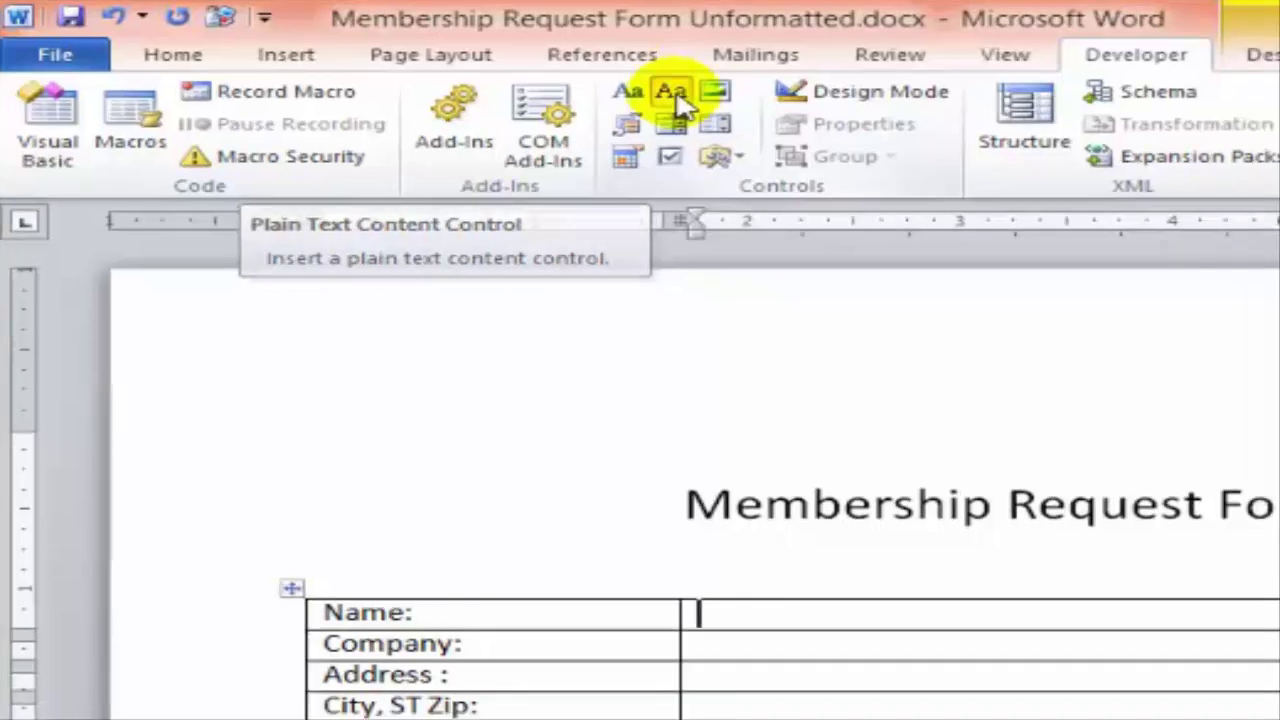
click(700, 110)
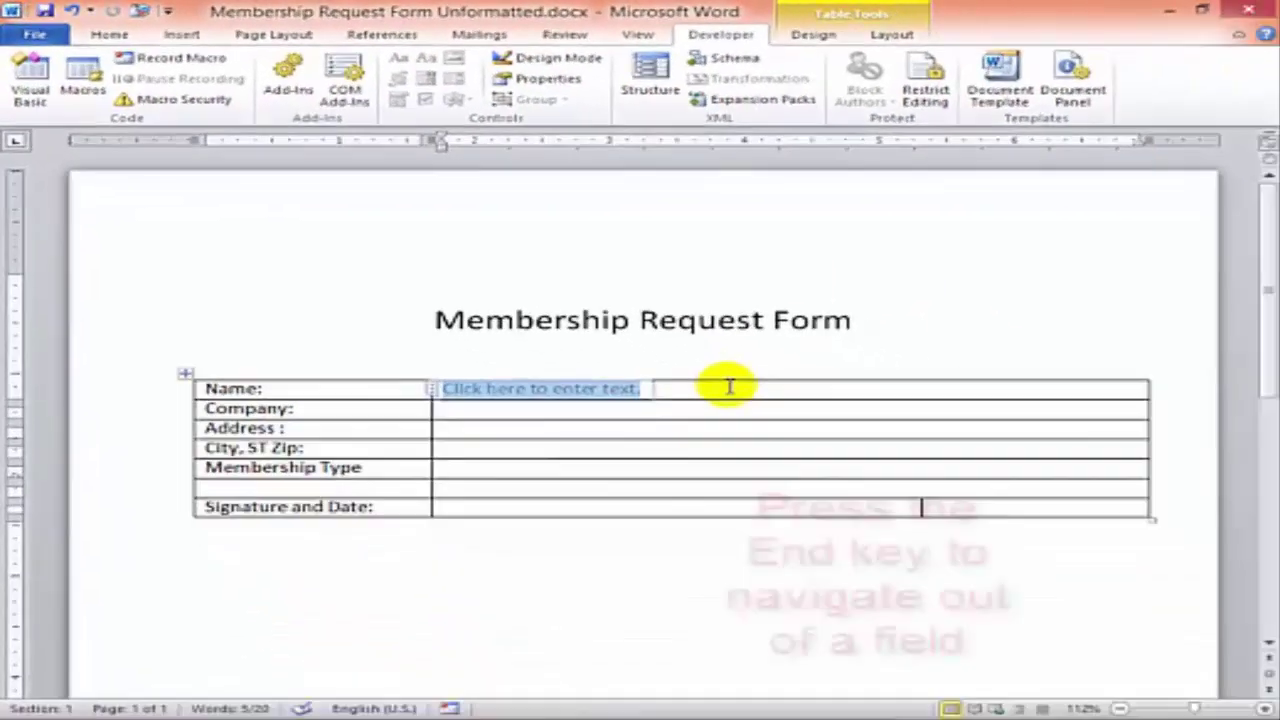
key(End)
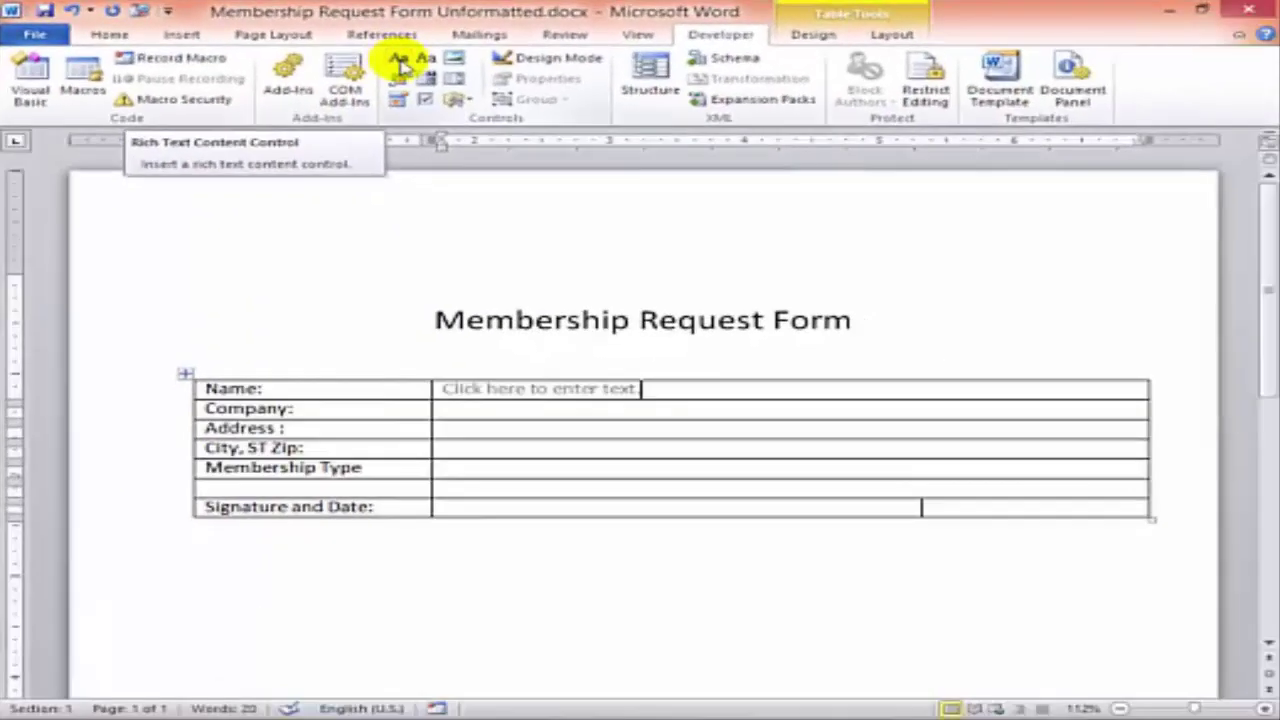
- In design mode, title the Name control First Name, tag it FName, and set its prompt to 'First Name'
click(530, 389)
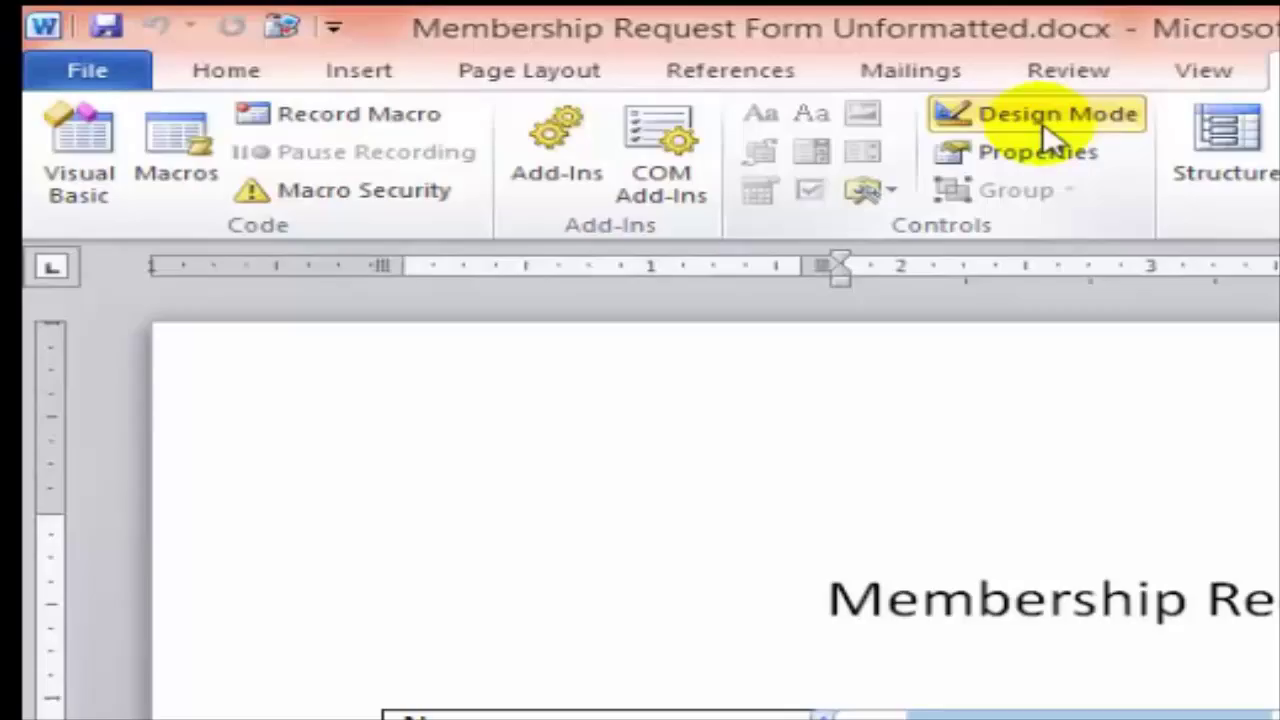
click(1045, 120)
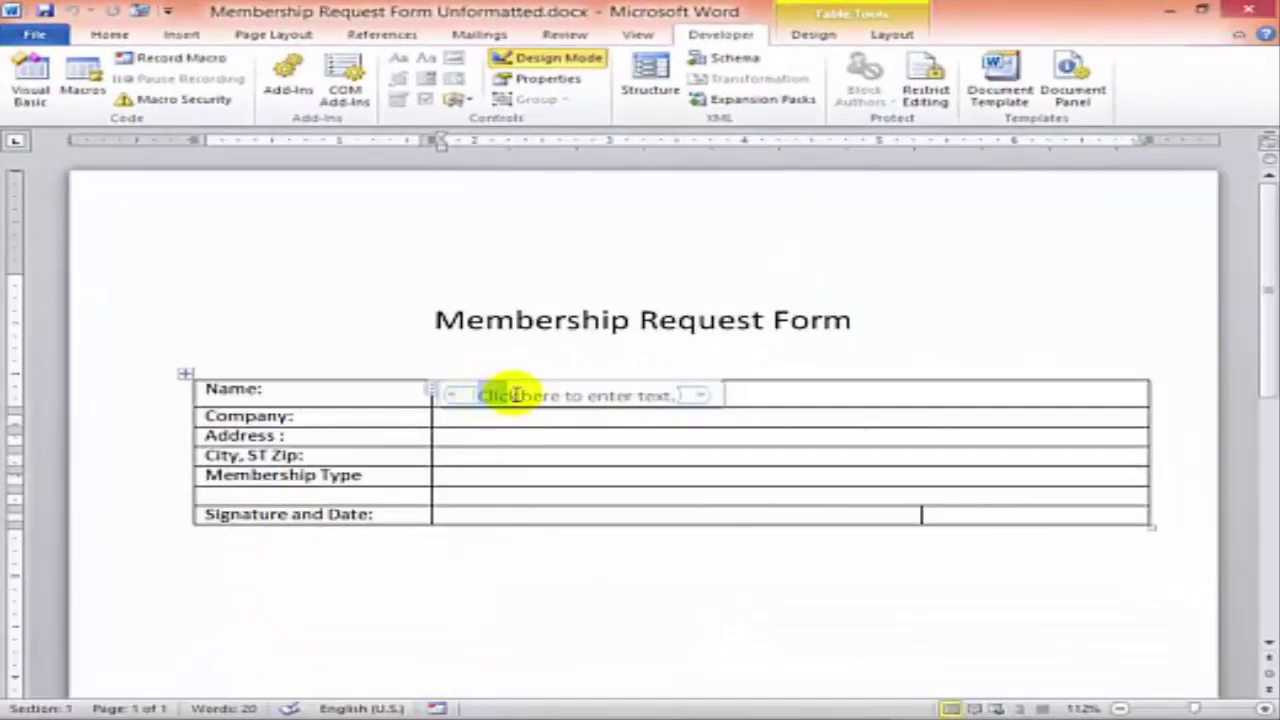
drag(513, 395, 663, 392)
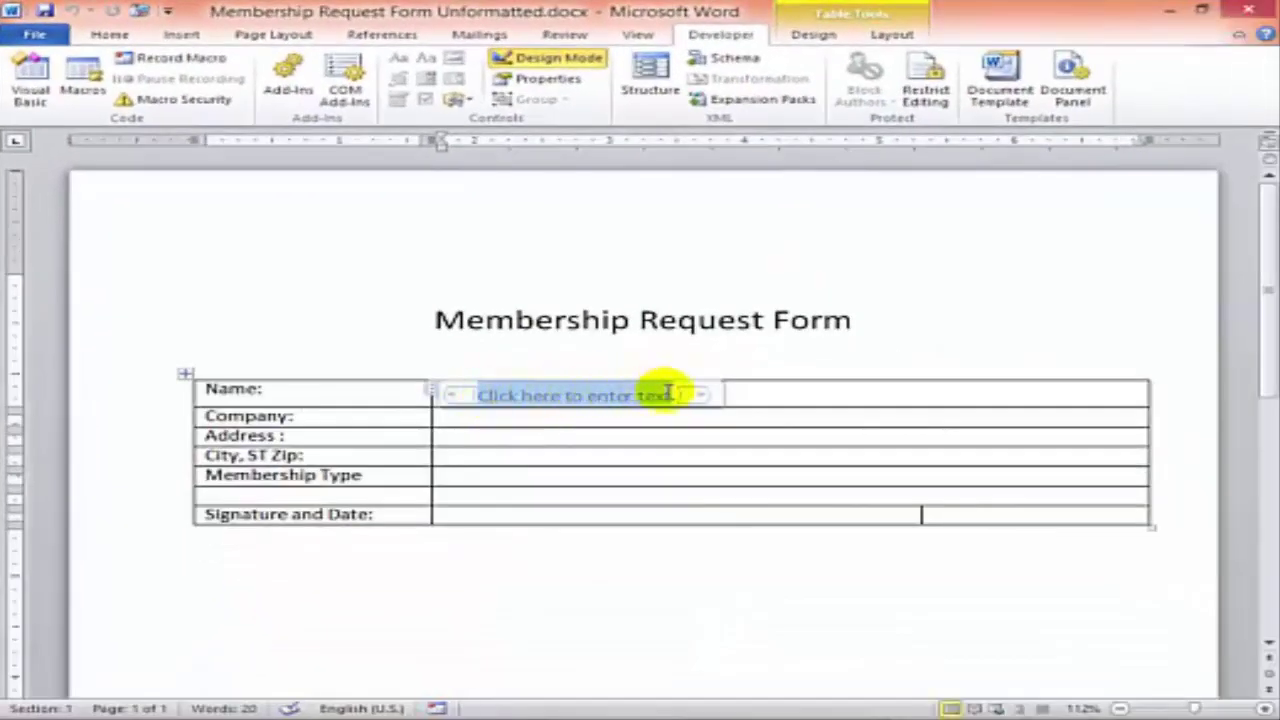
click(560, 82)
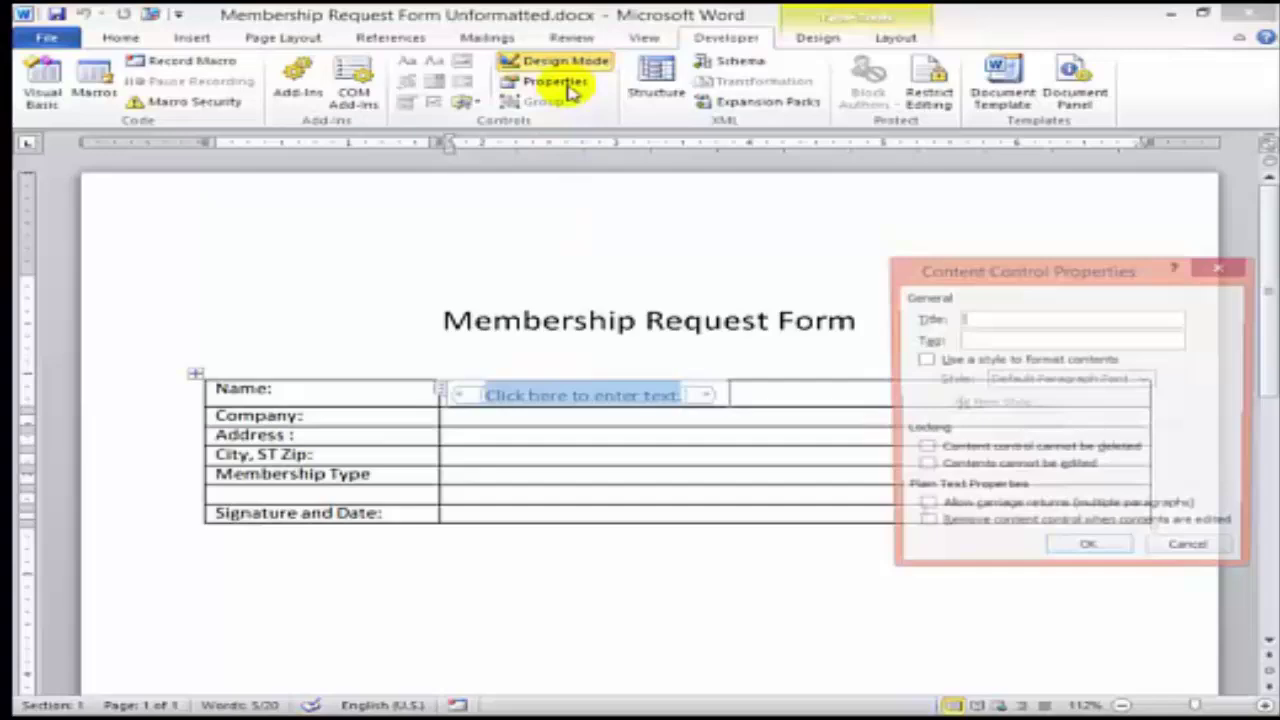
text(N)
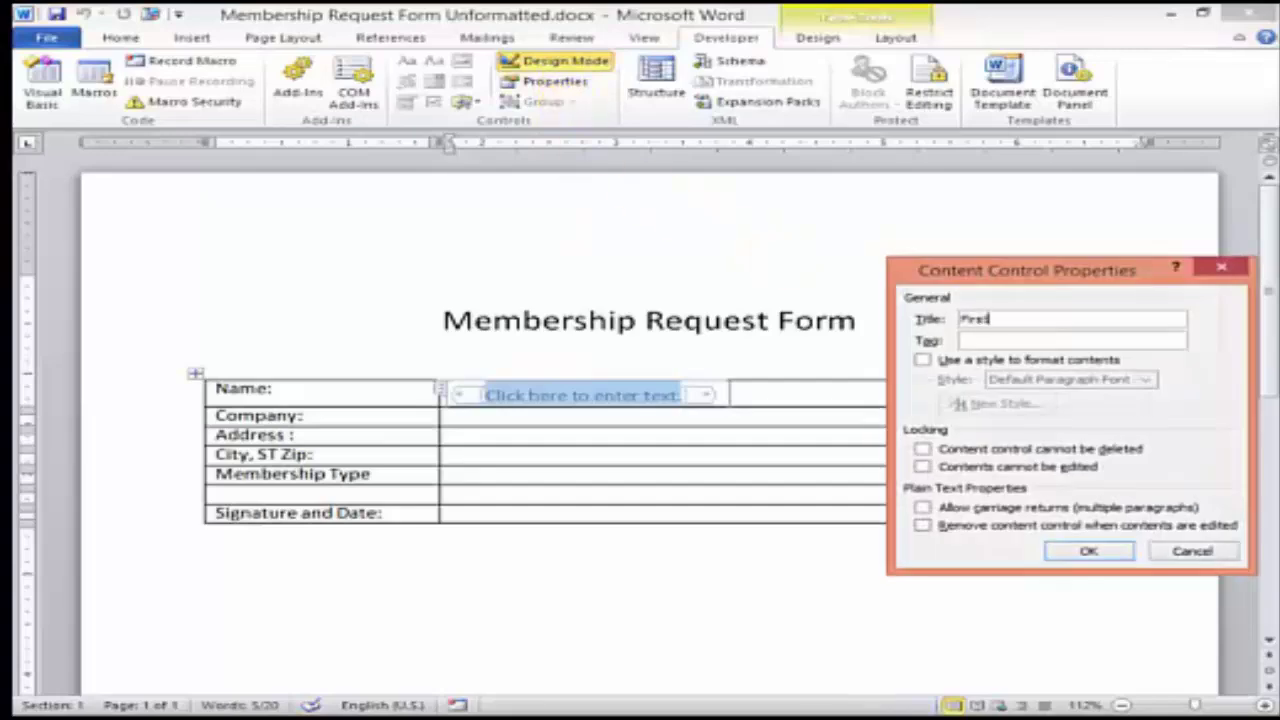
text(FN)
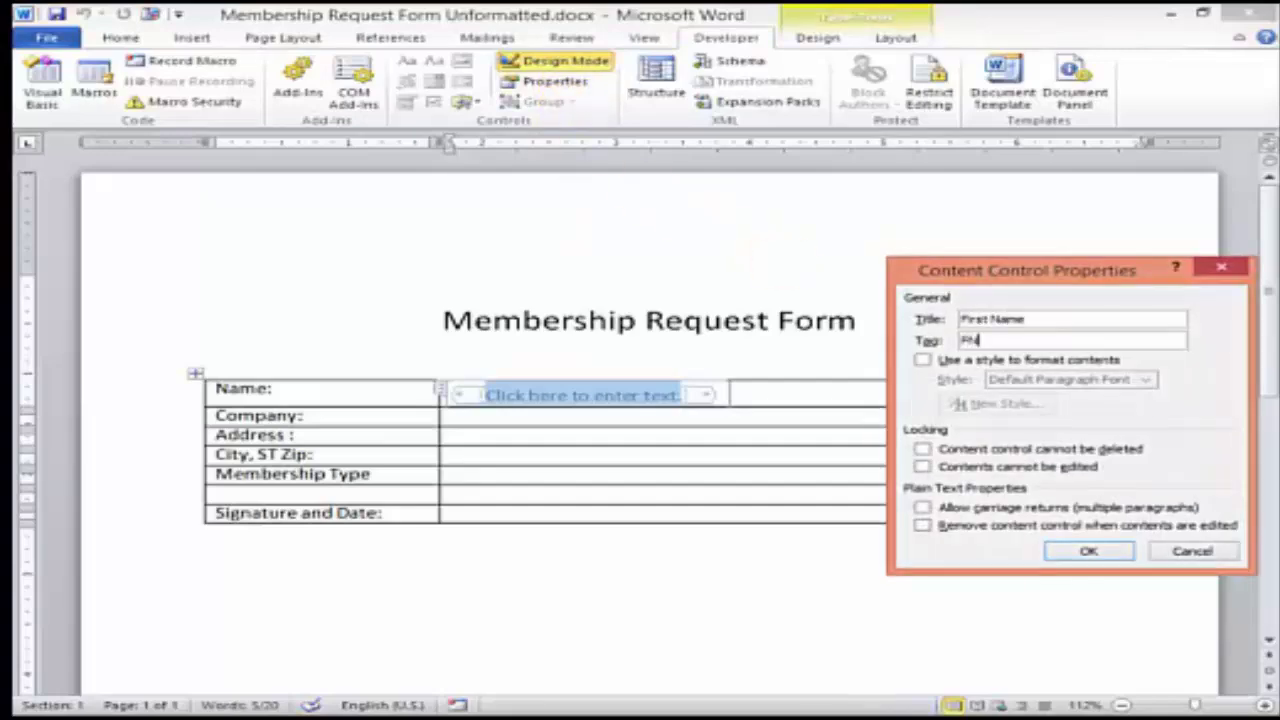
text(ame)
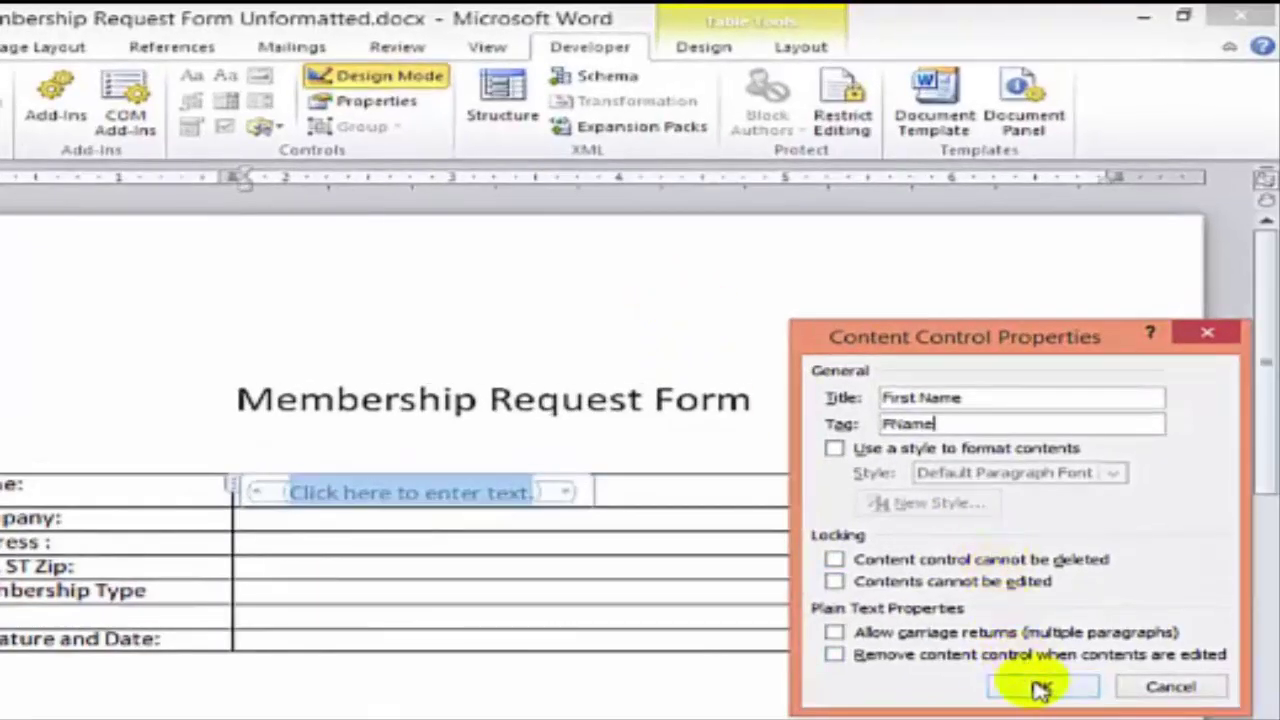
click(1040, 688)
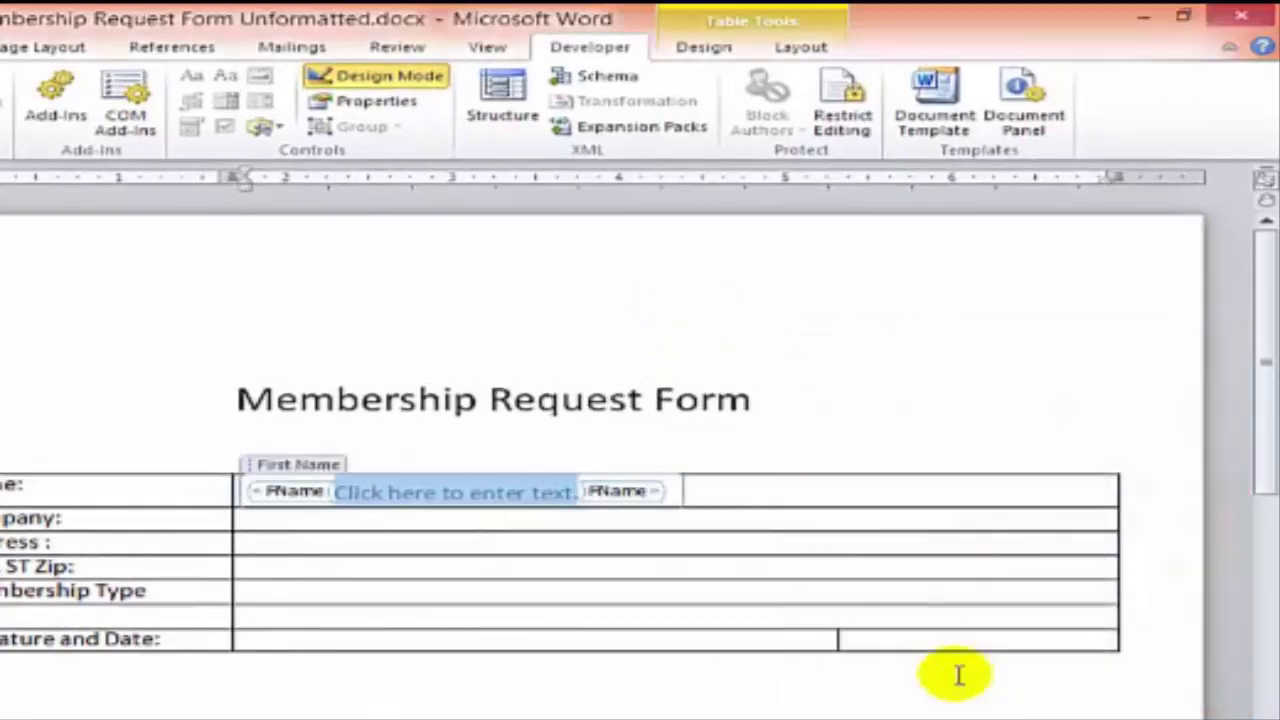
click(393, 496)
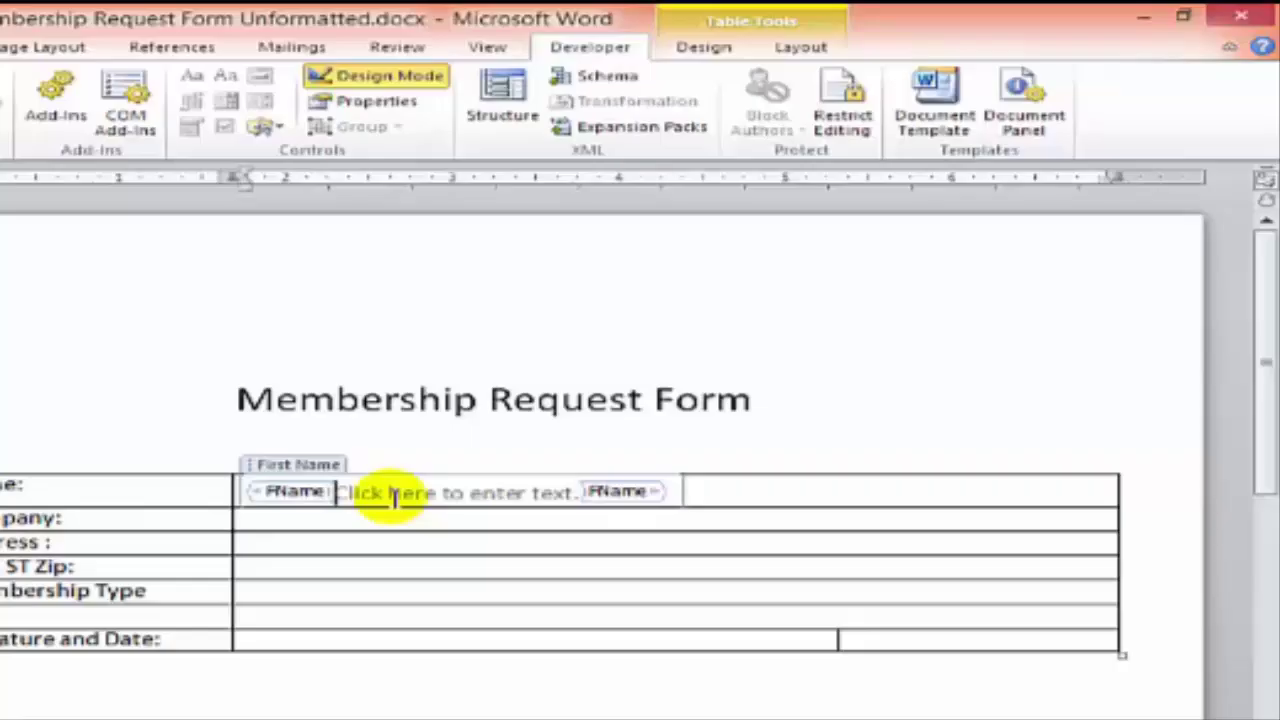
key(ctrl+shift+Right)
key(ctrl+shift+Right)
key(ctrl+shift+Right)
key(ctrl+shift+Right)
key(ctrl+shift+Right)
key(Delete)
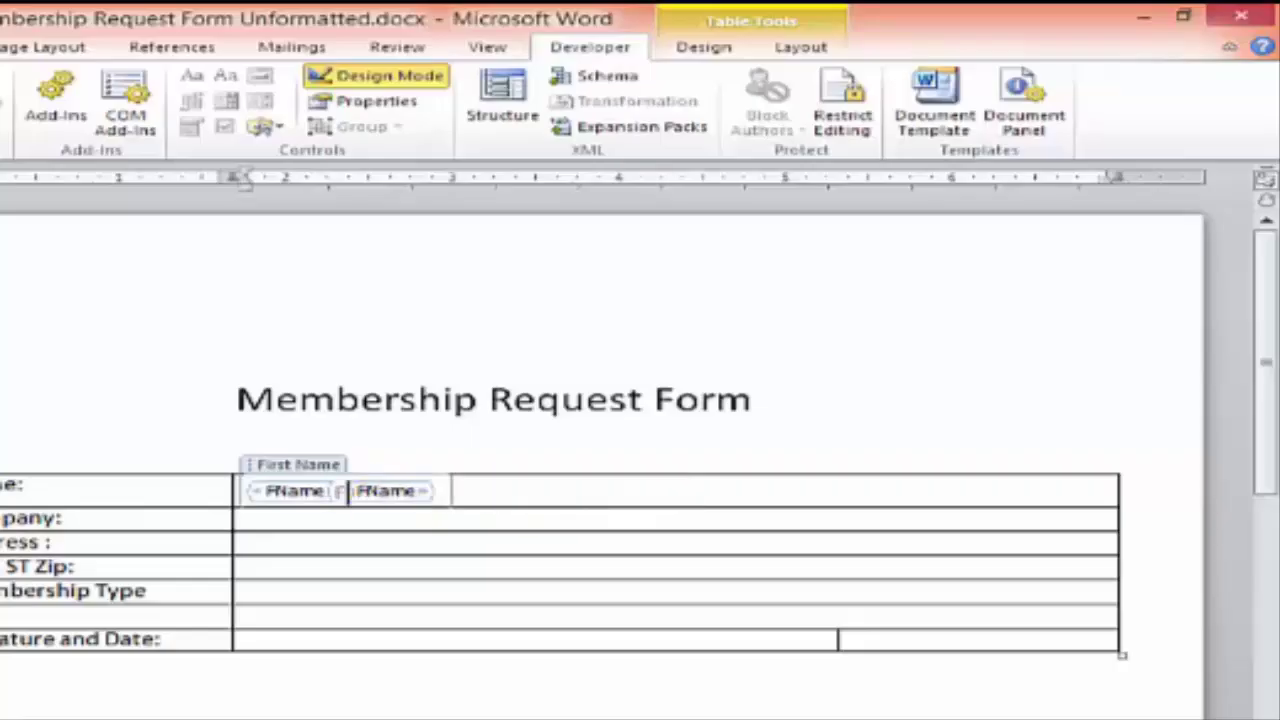
text(First Name)
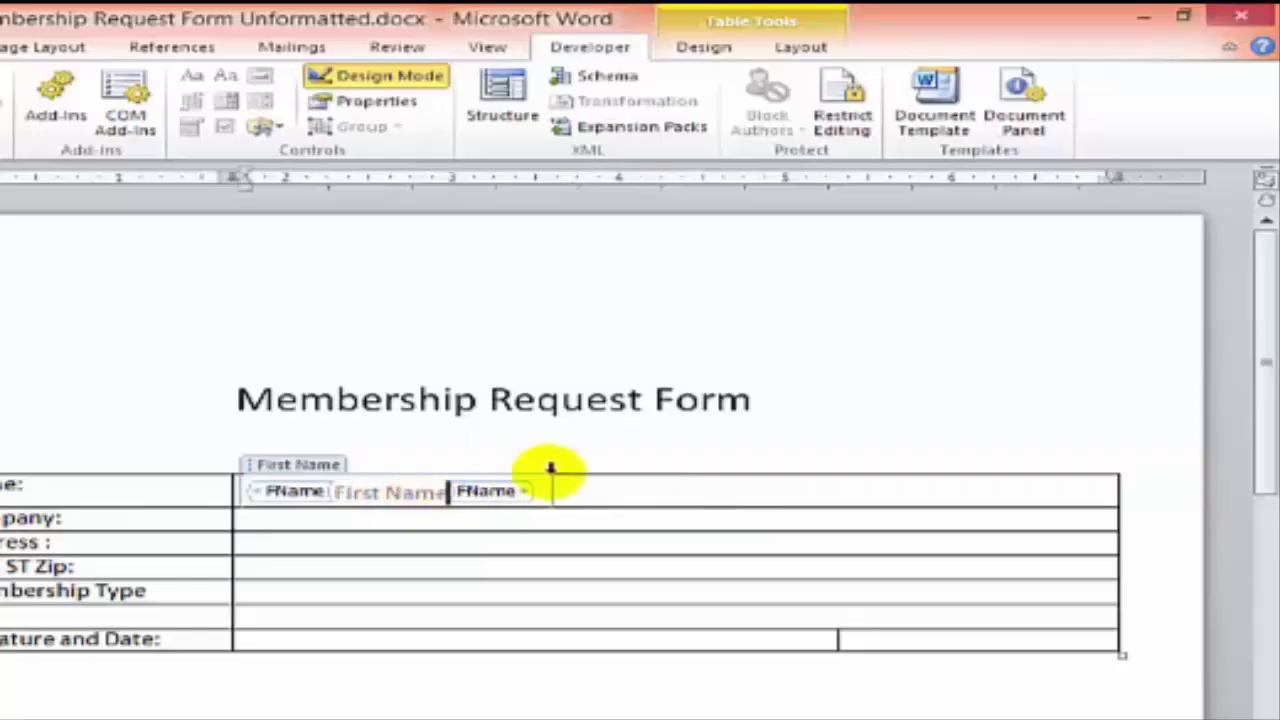
click(575, 497)
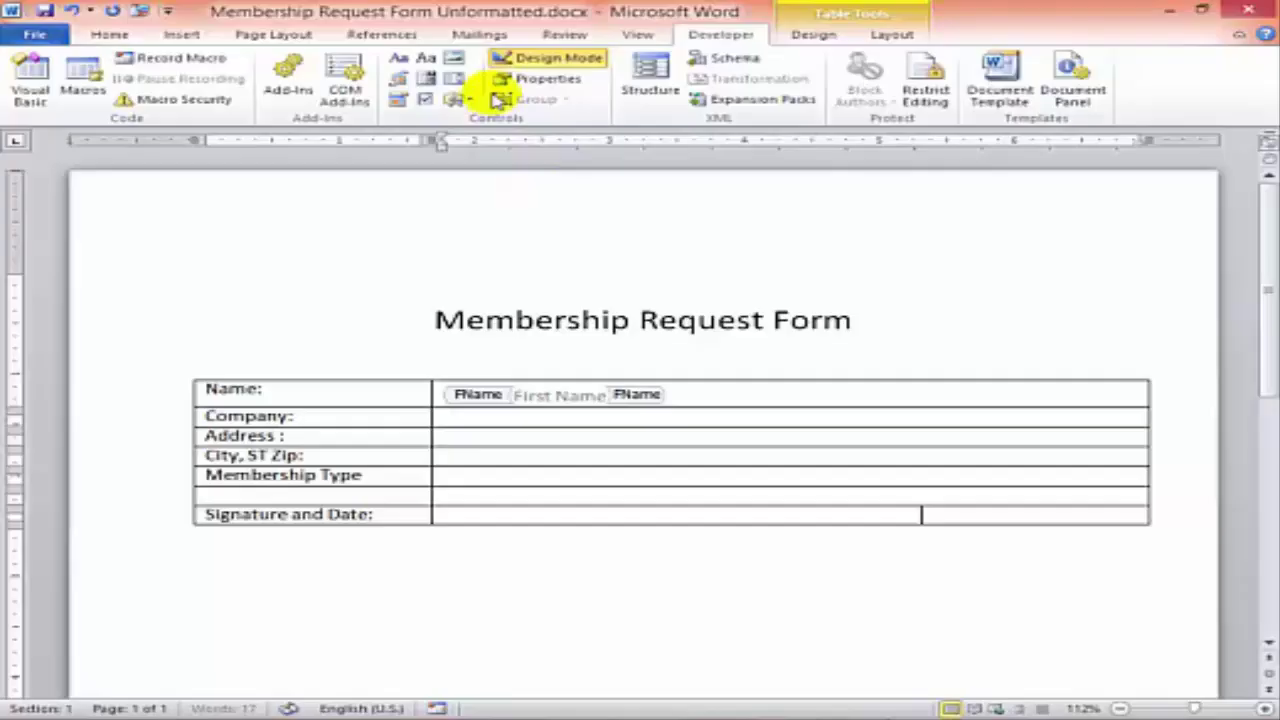
- Add a second text control titled Last Name, tagged LName, with the prompt 'Last Name'
click(427, 60)
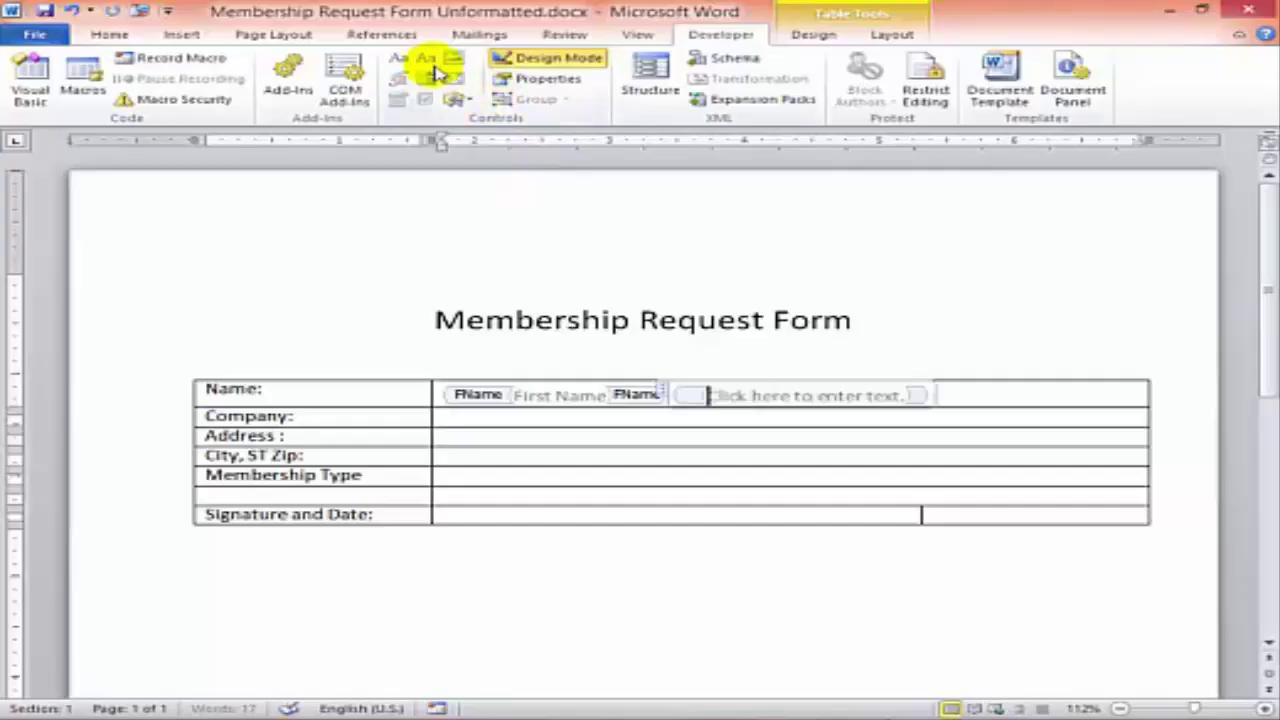
click(525, 62)
click(525, 62)
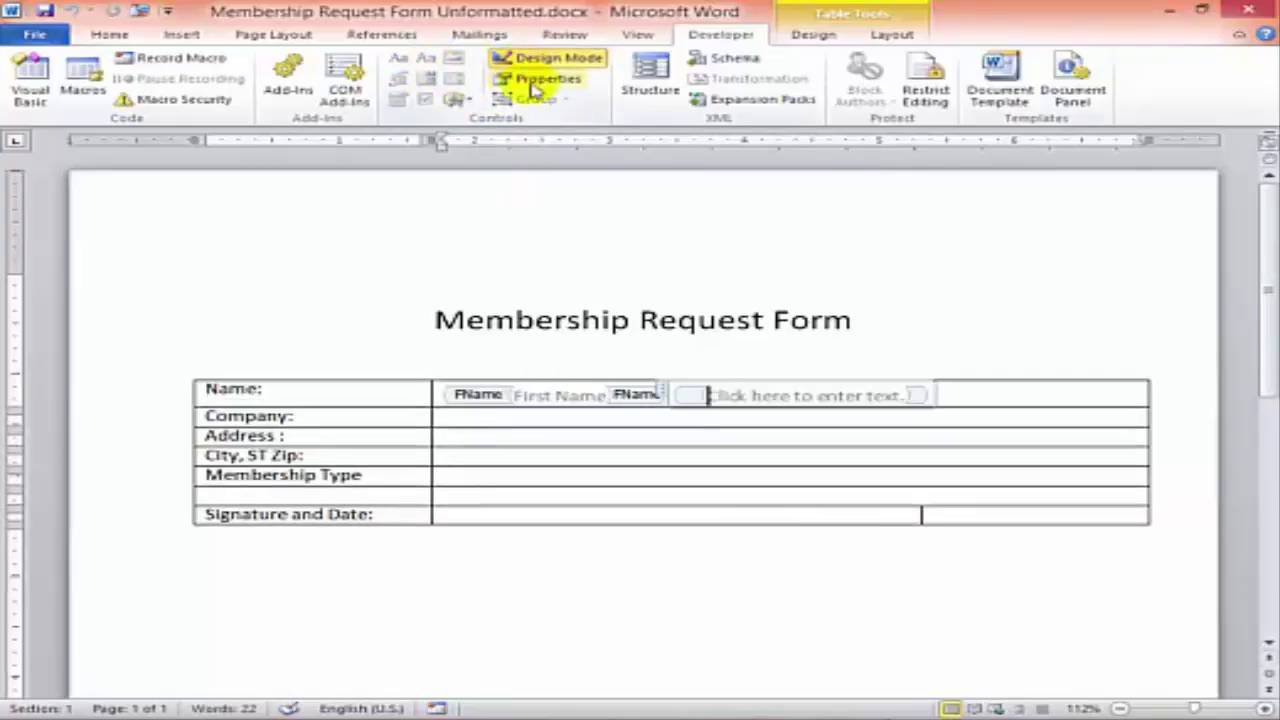
click(546, 84)
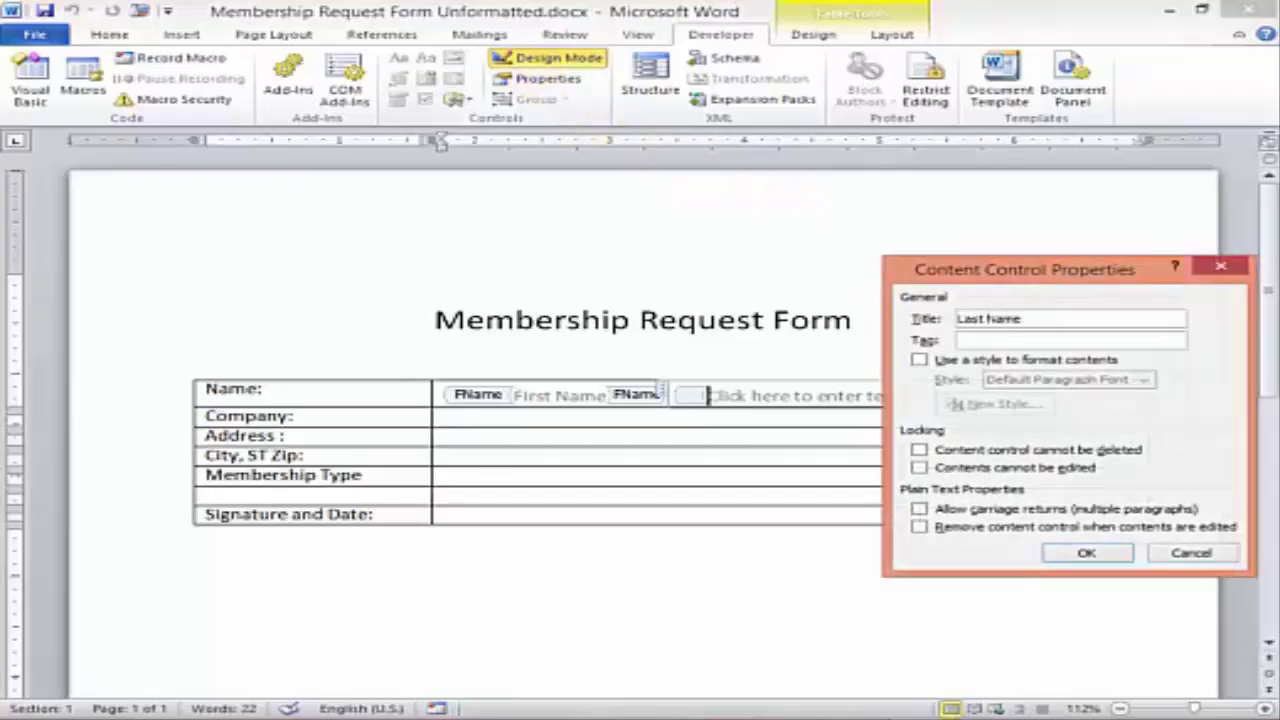
text(LName)
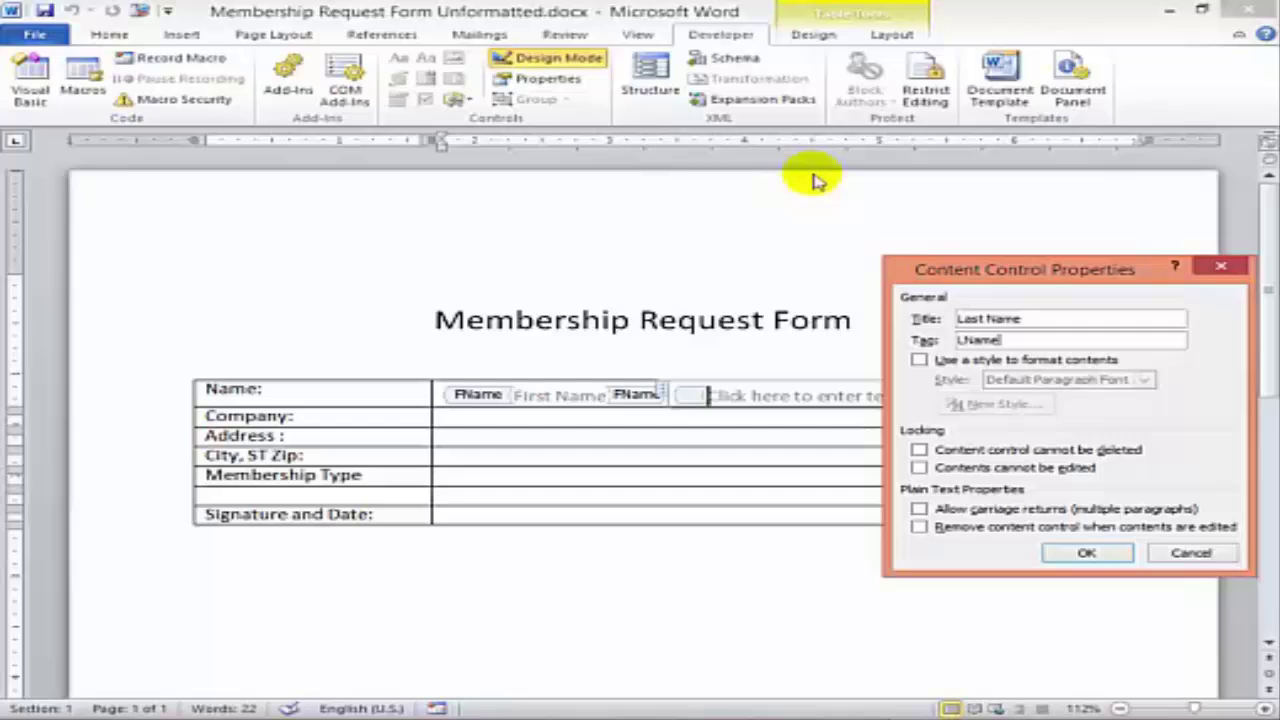
click(1087, 553)
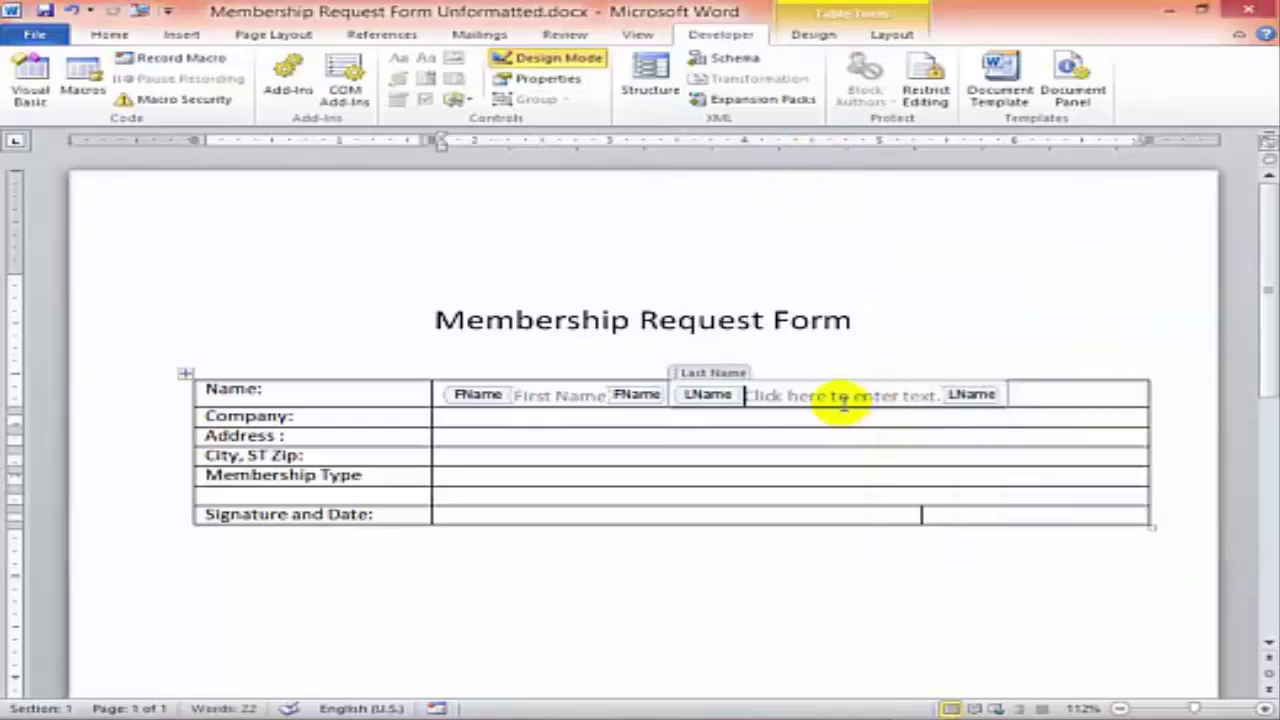
key(ctrl+shift+Right)
key(ctrl+shift+Right)
key(ctrl+shift+Right)
key(ctrl+shift+Right)
key(ctrl+shift+Right)
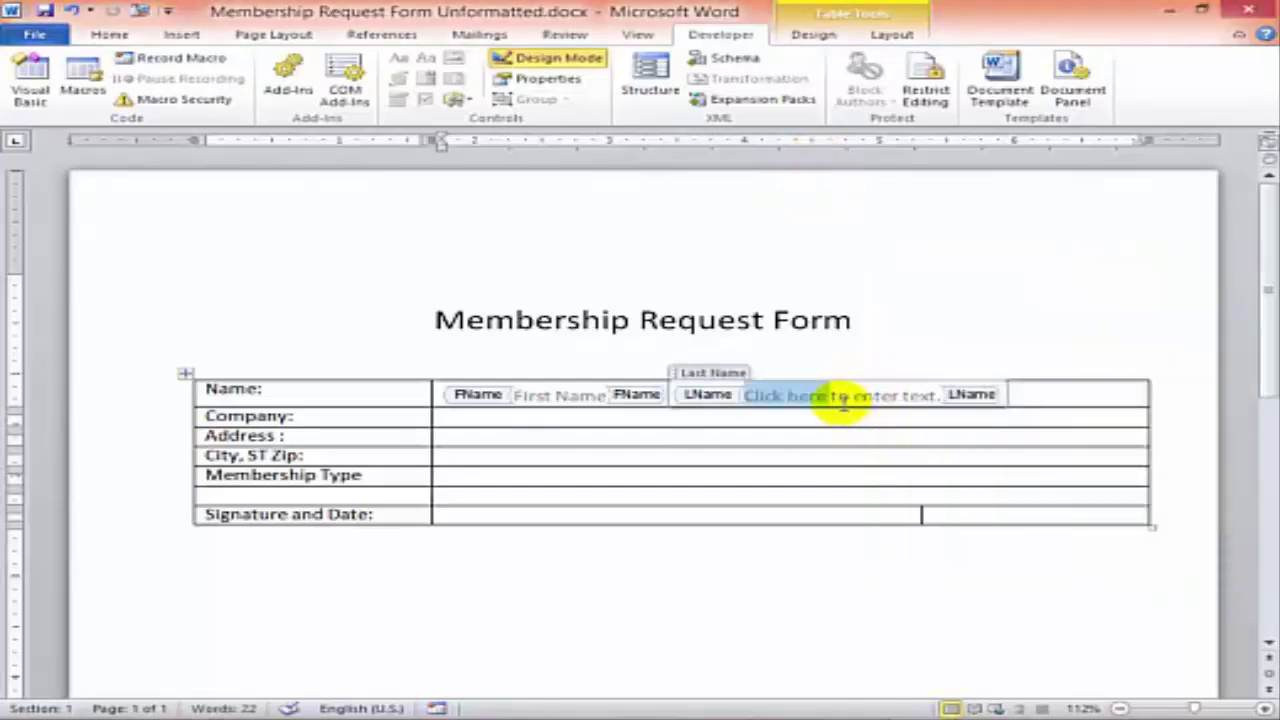
text(Last Name)
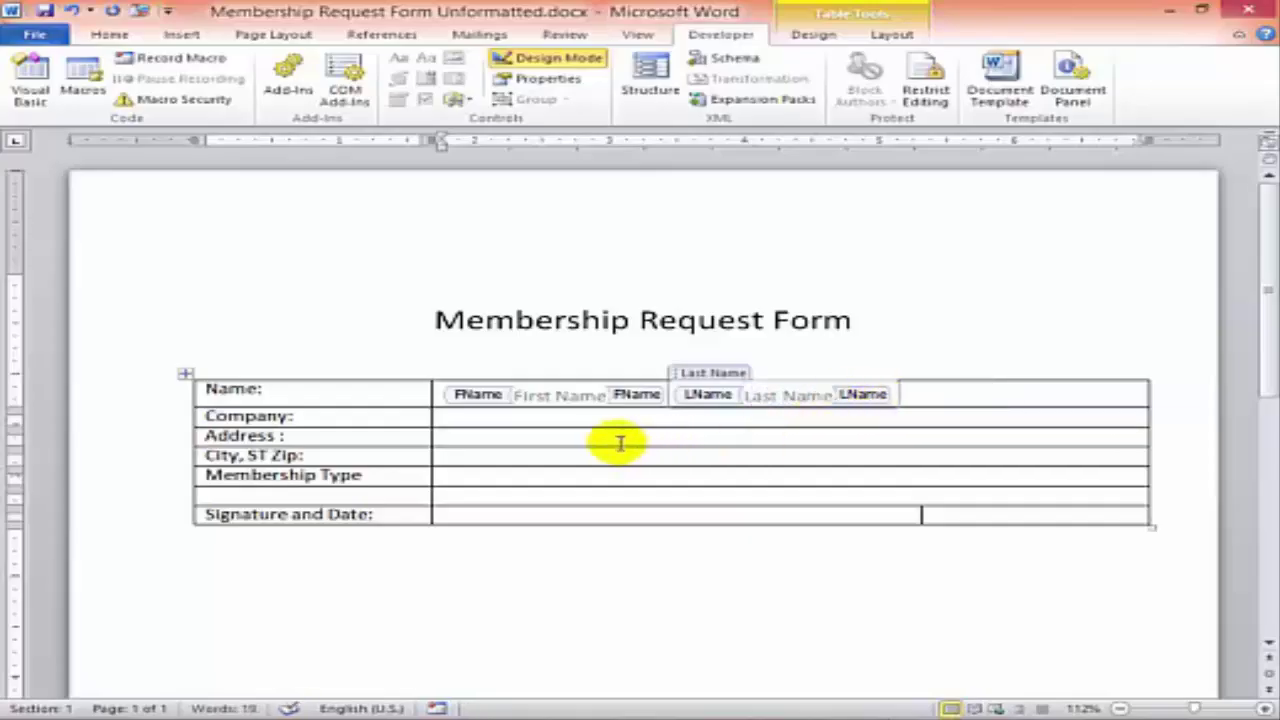
- Add tagged controls for Company, Address lines and City, and change the State prompt to 'ST'
click(603, 419)
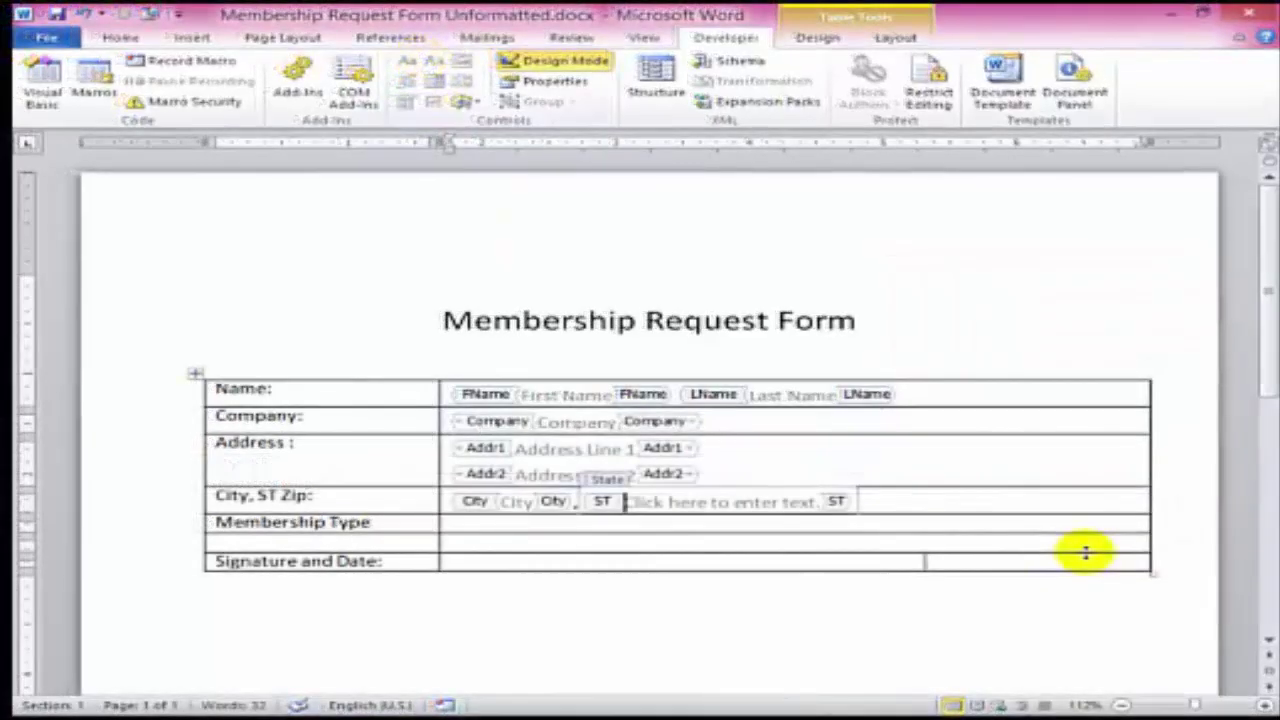
key(shift+Right)
key(shift+Right)
key(shift+Right)
key(shift+Right)
key(shift+Right)
key(shift+Right)
key(shift+Right)
key(shift+Right)
key(shift+Right)
key(shift+Right)
key(shift+Right)
key(shift+Right)
key(shift+Right)
key(shift+Right)
key(shift+Right)
key(shift+Right)
key(shift+Right)
key(shift+Right)
key(shift+Right)
key(shift+Right)
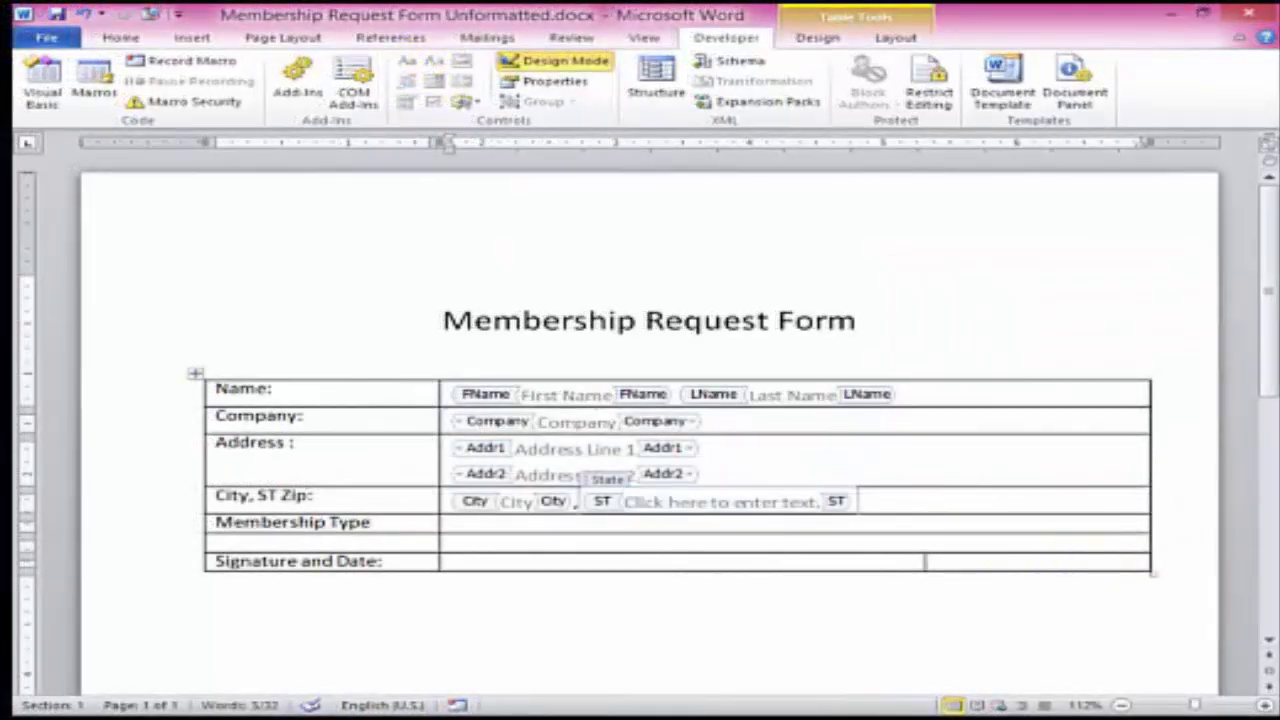
text(ST)
click(1085, 553)
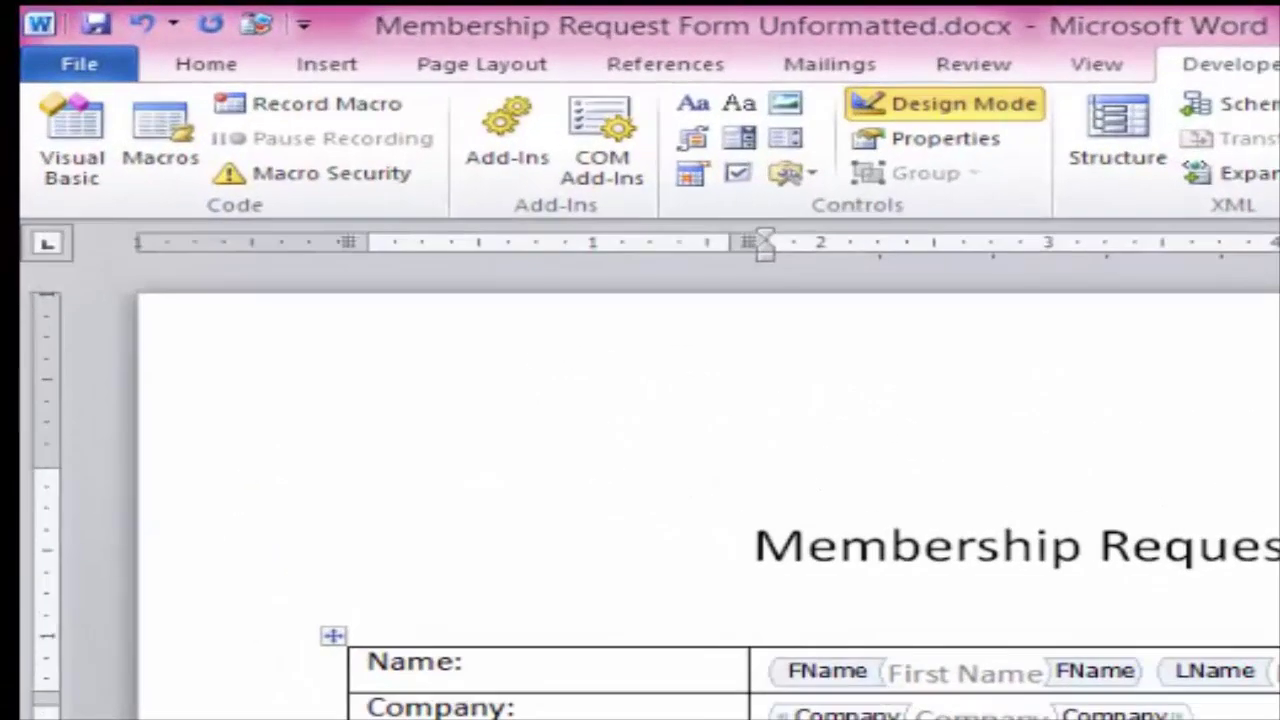
- Insert a legacy text form field after ST and set its type to Number
click(815, 179)
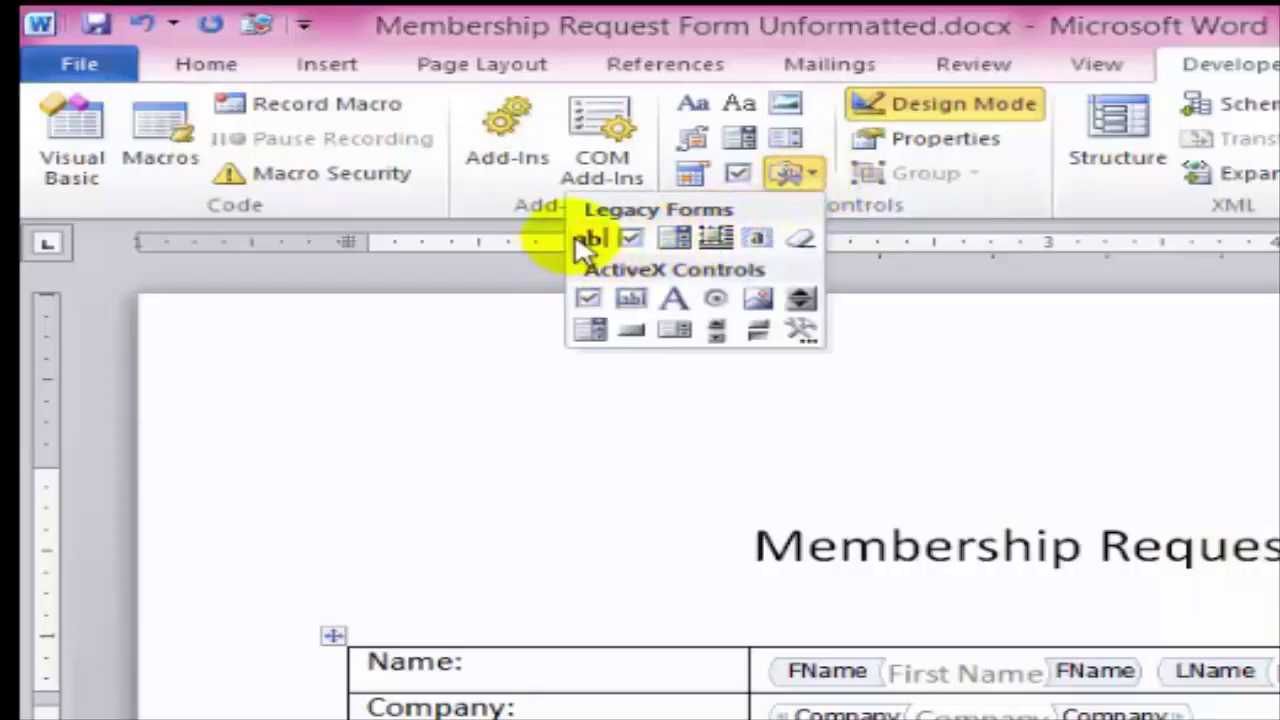
click(588, 239)
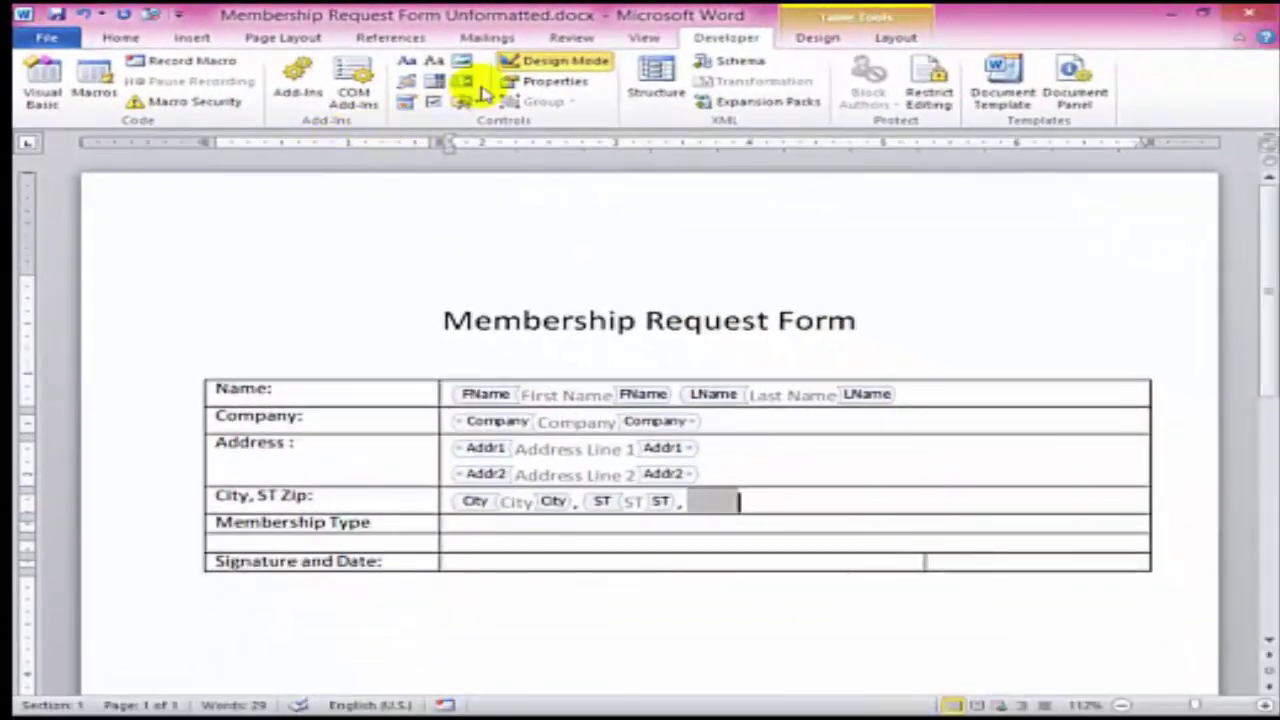
click(553, 90)
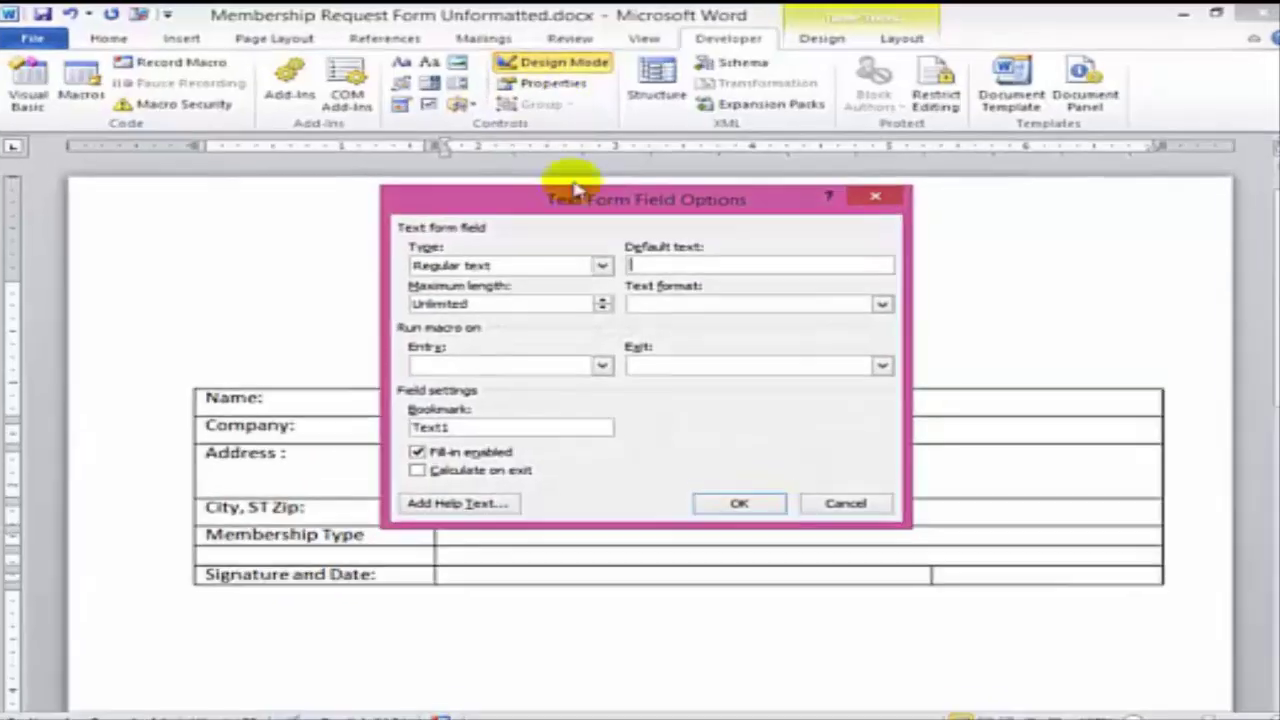
click(603, 259)
click(560, 346)
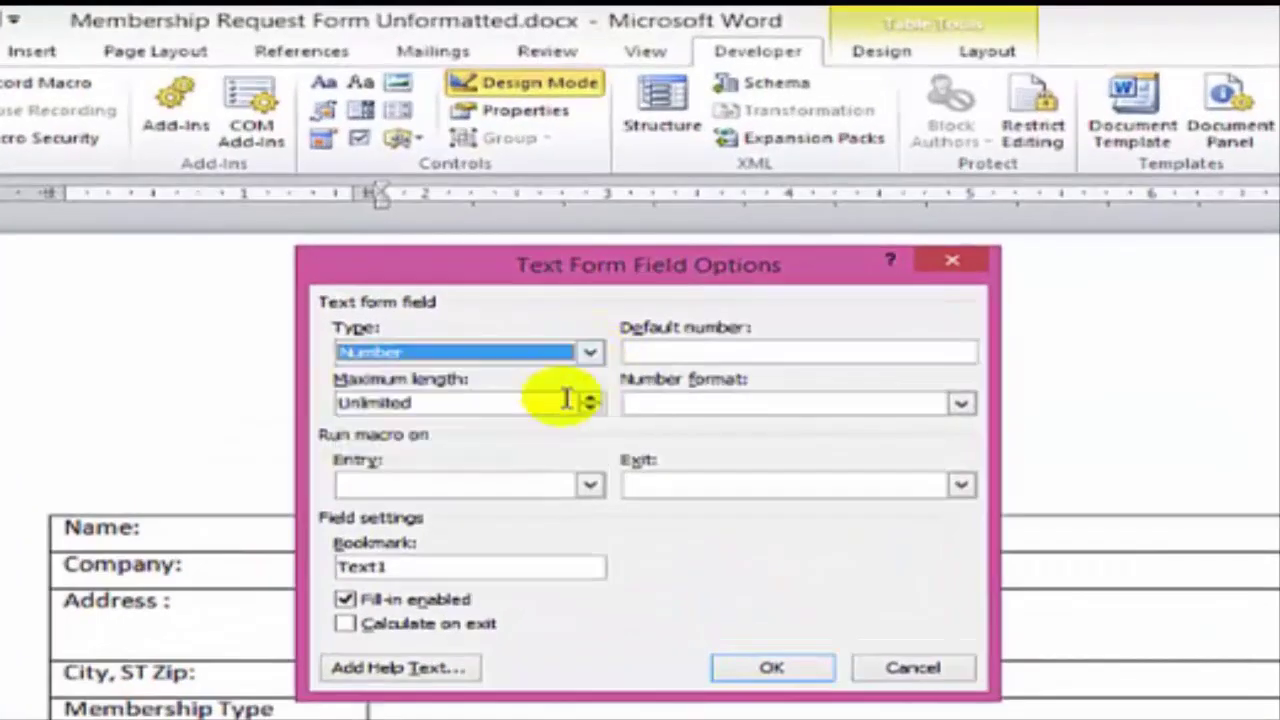
- Limit the zip field to maximum length 5 with number format 00000
click(677, 352)
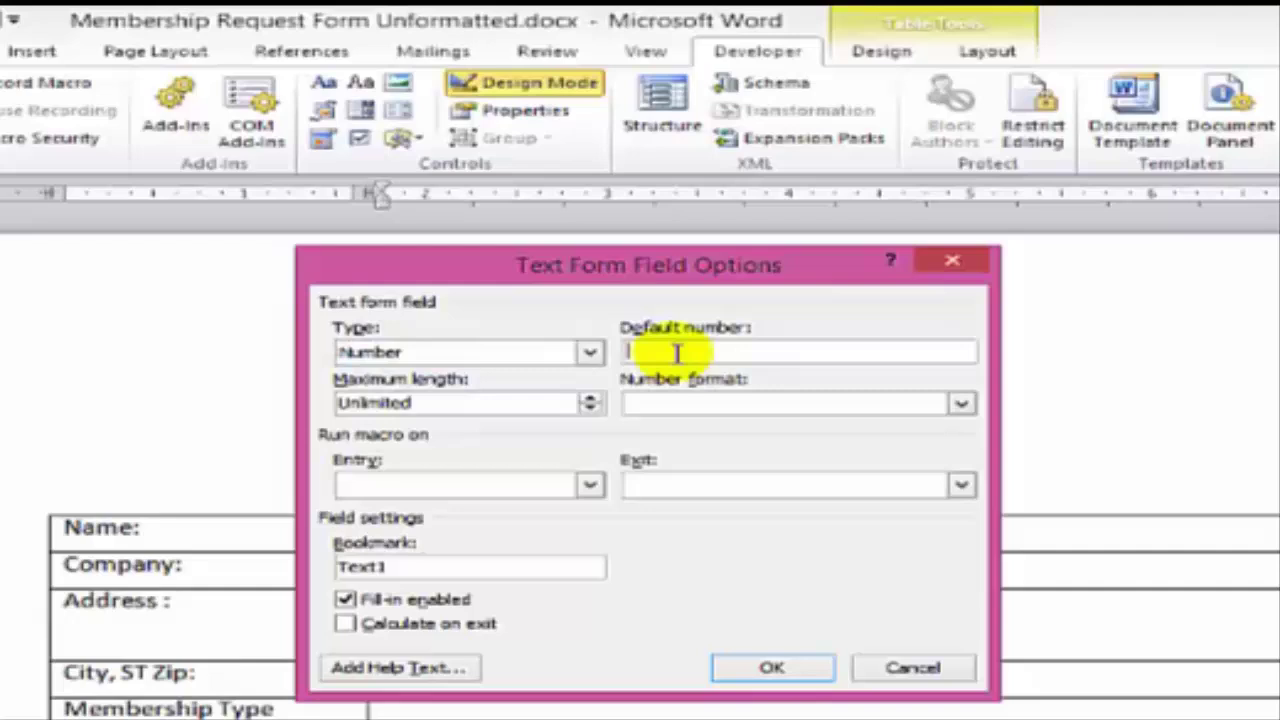
text(00000)
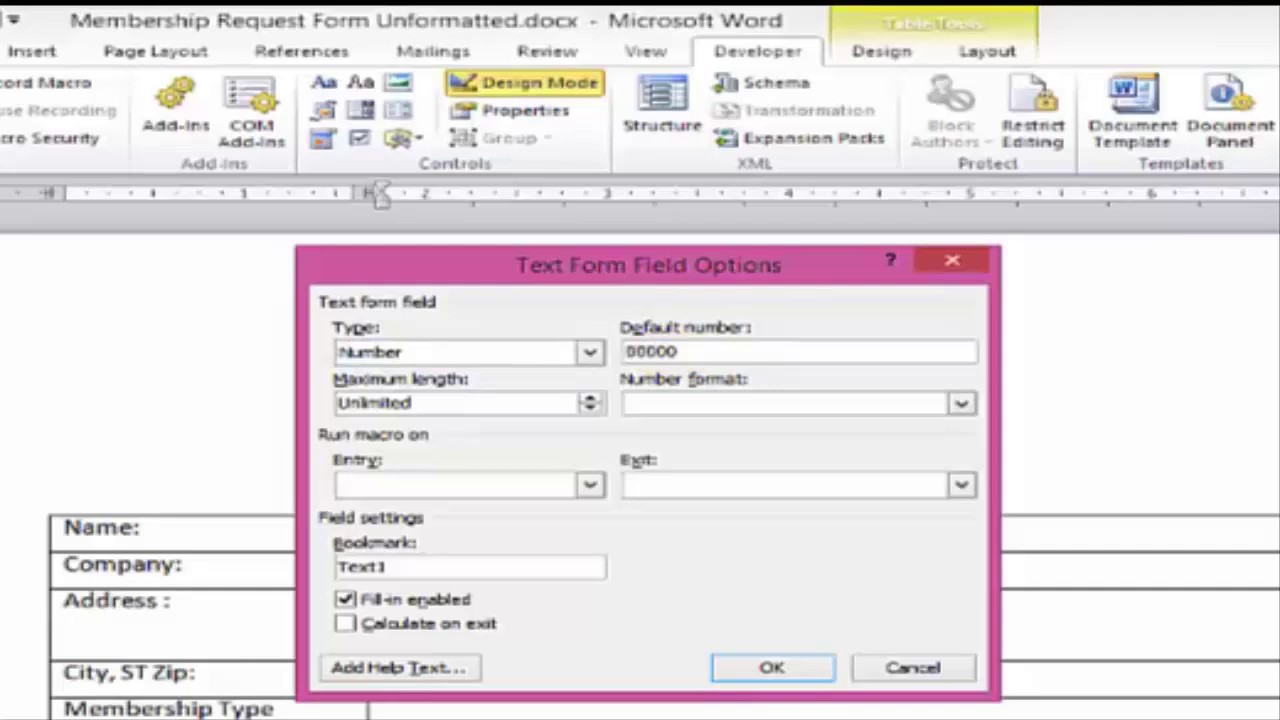
click(566, 403)
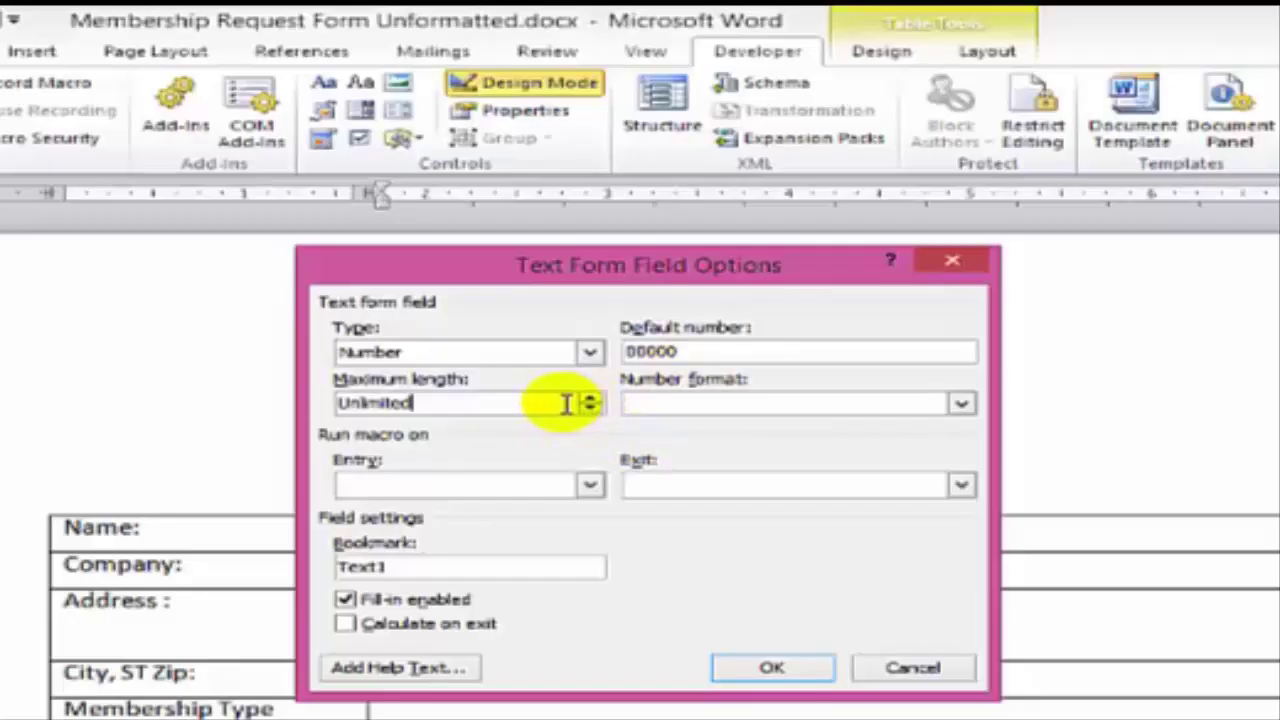
drag(566, 403, 177, 397)
text(5)
key(Tab)
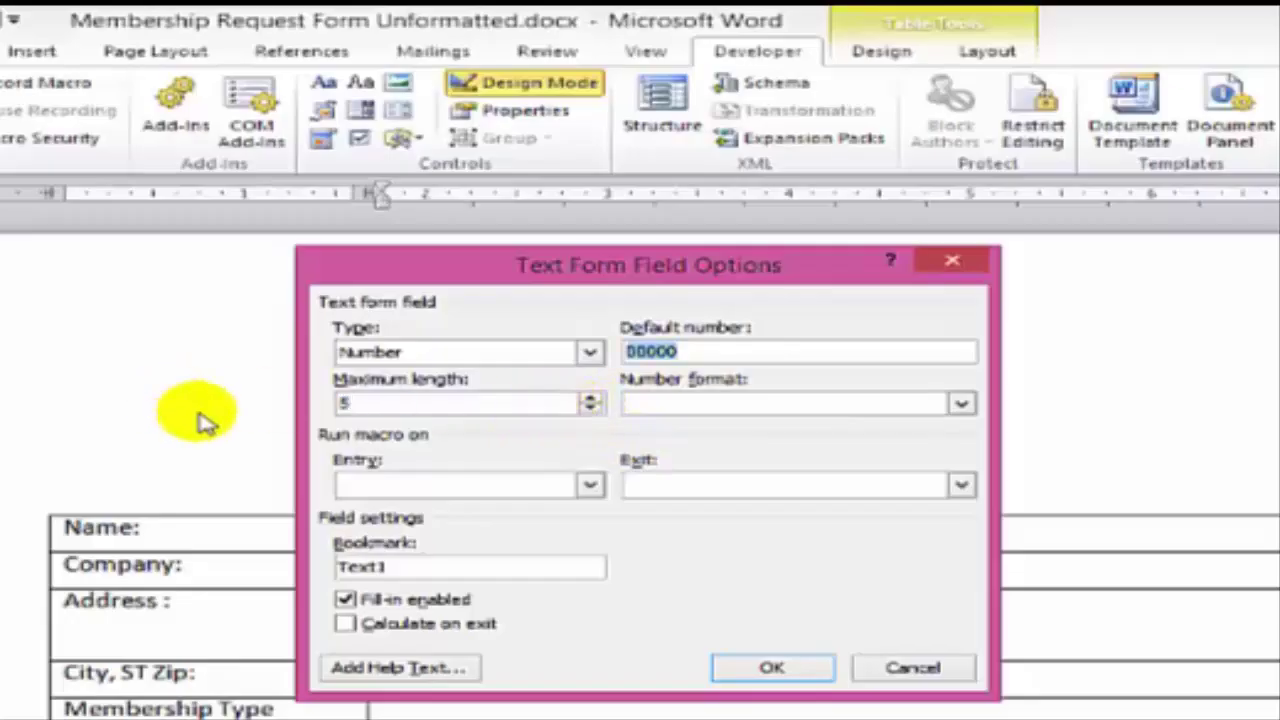
click(701, 400)
text(00000)
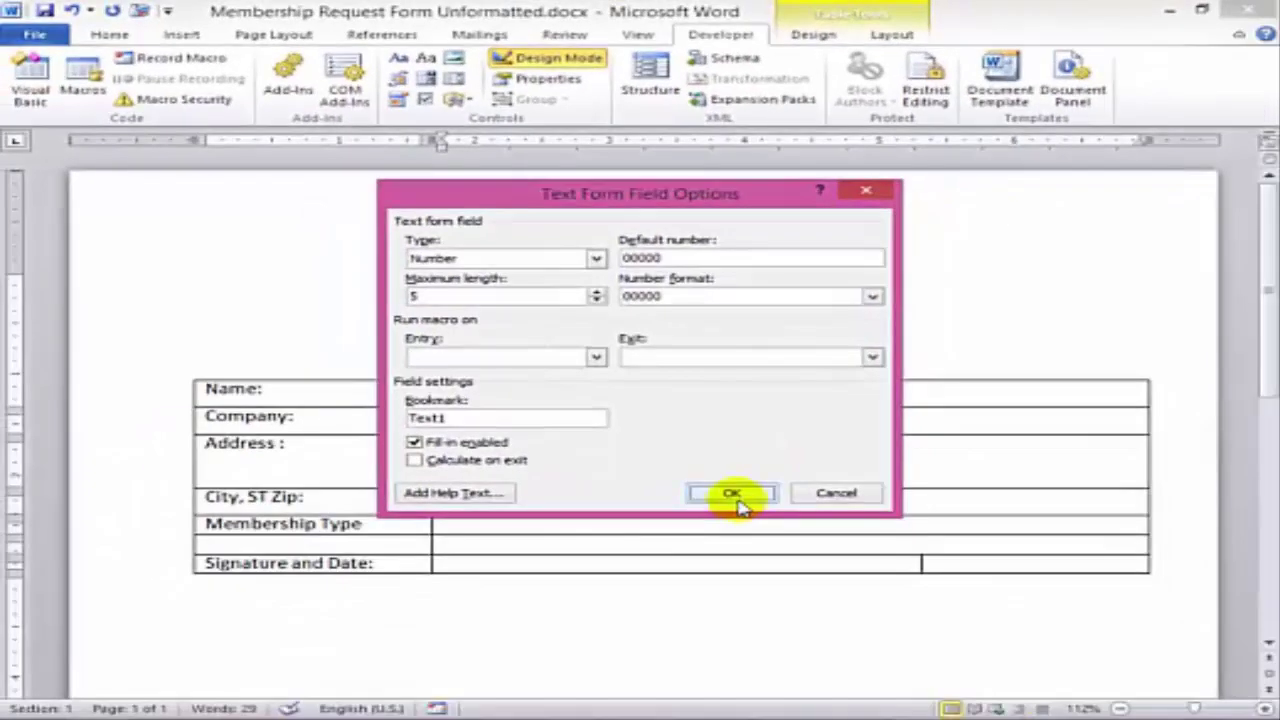
click(734, 495)
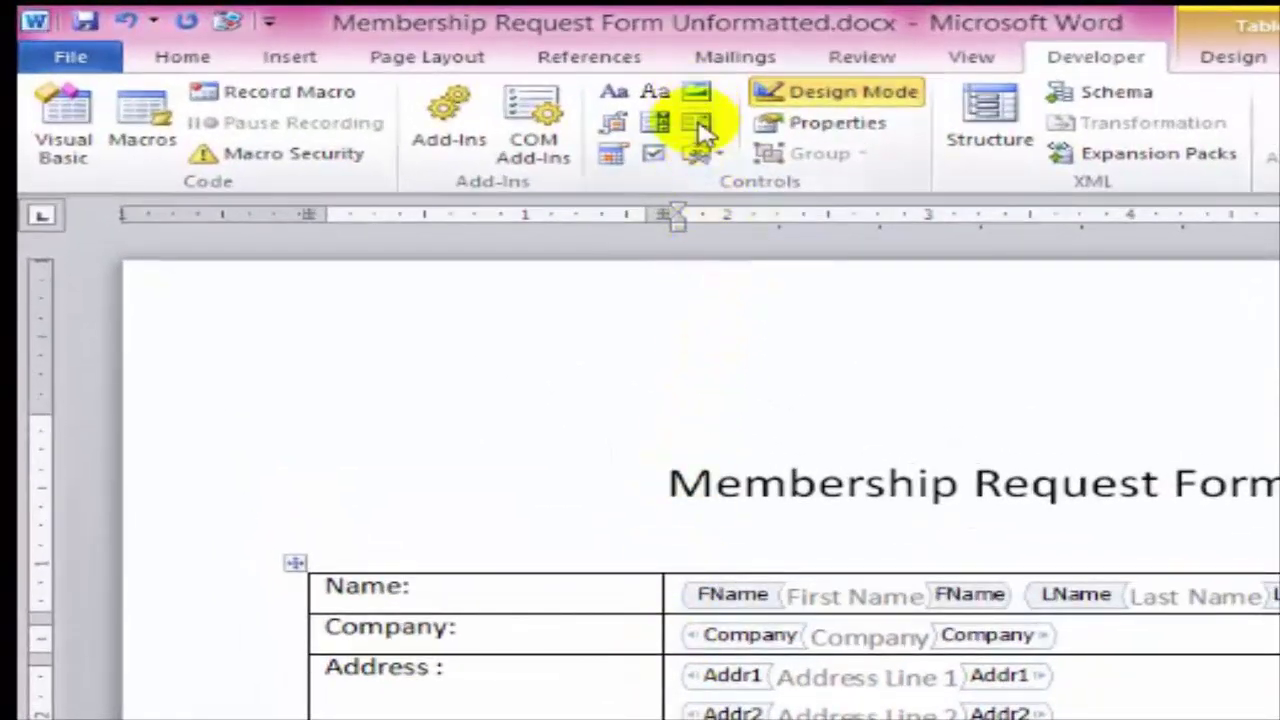
- Insert a drop-down titled Member Type, tagged MemType, and add choices Member $50 and Sponsor $100
click(700, 127)
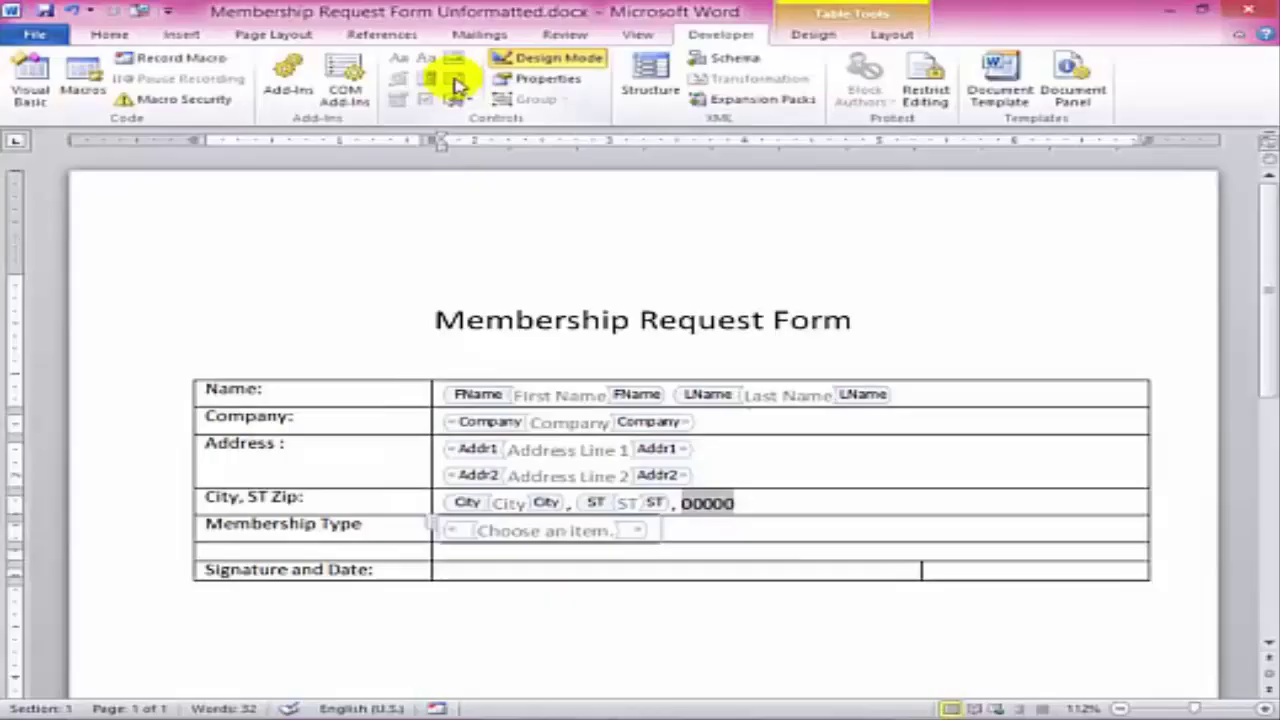
click(522, 82)
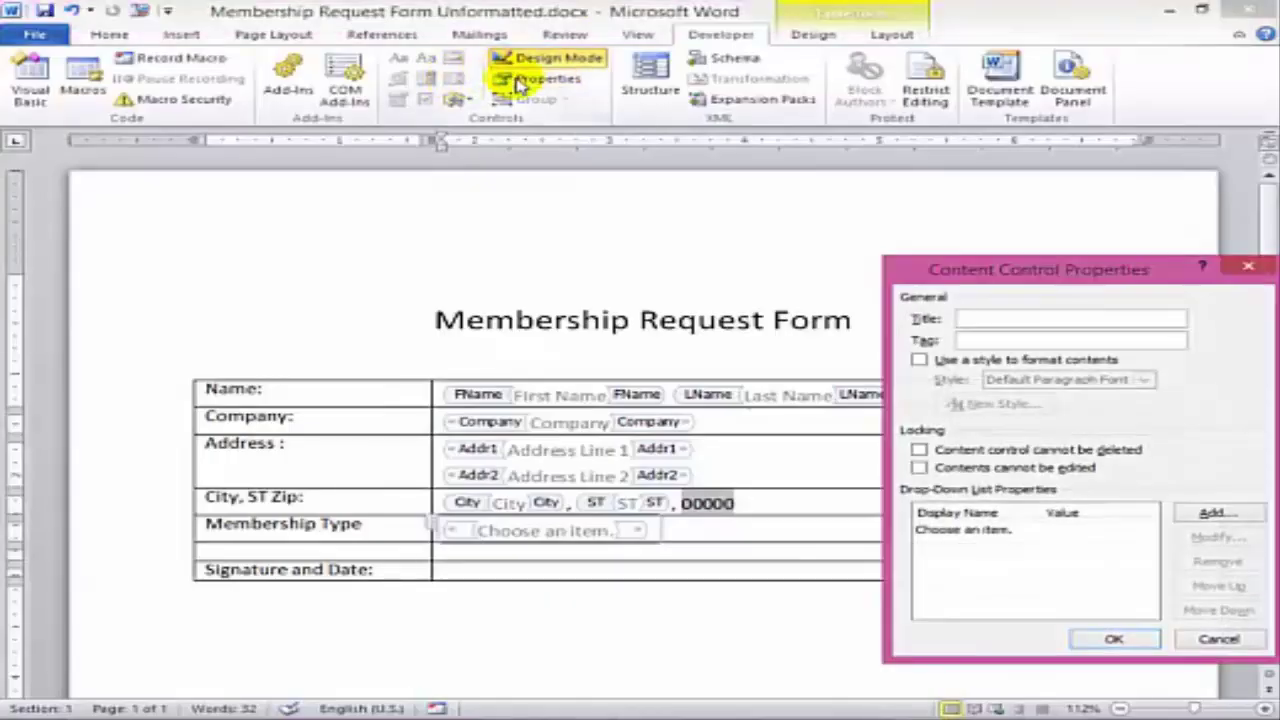
text(Member Type)
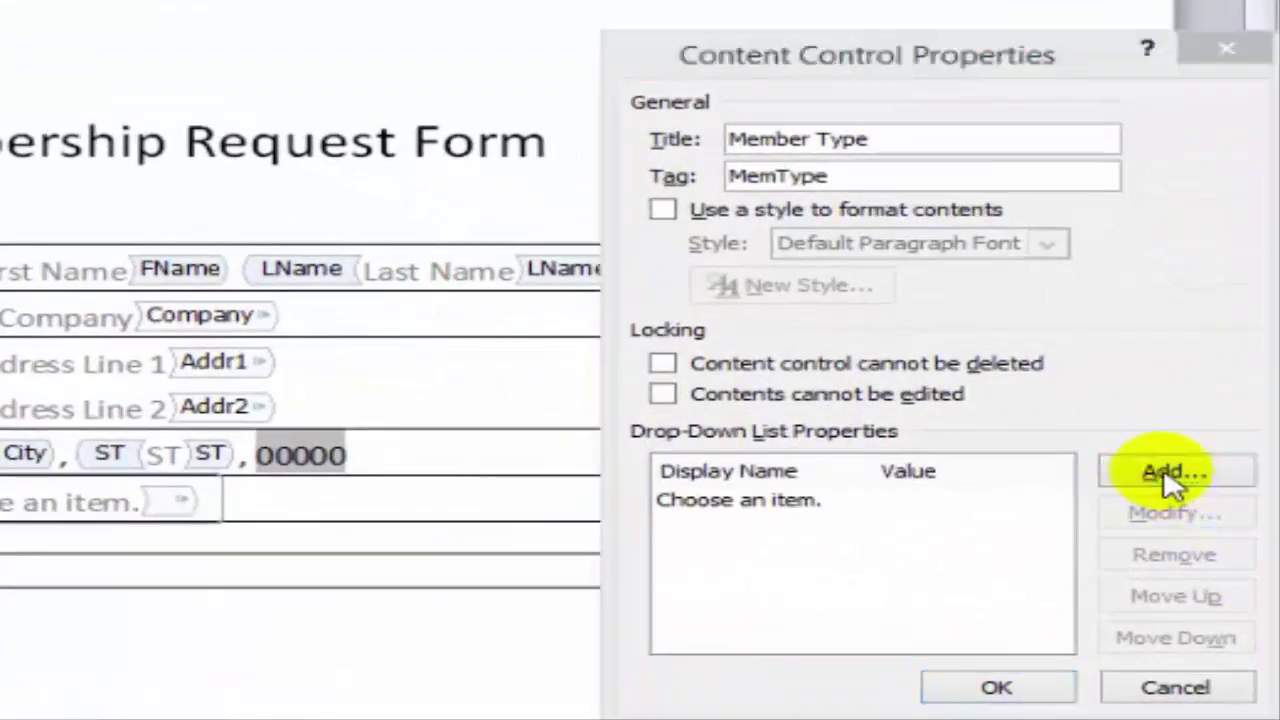
click(1213, 512)
text(Member $50)
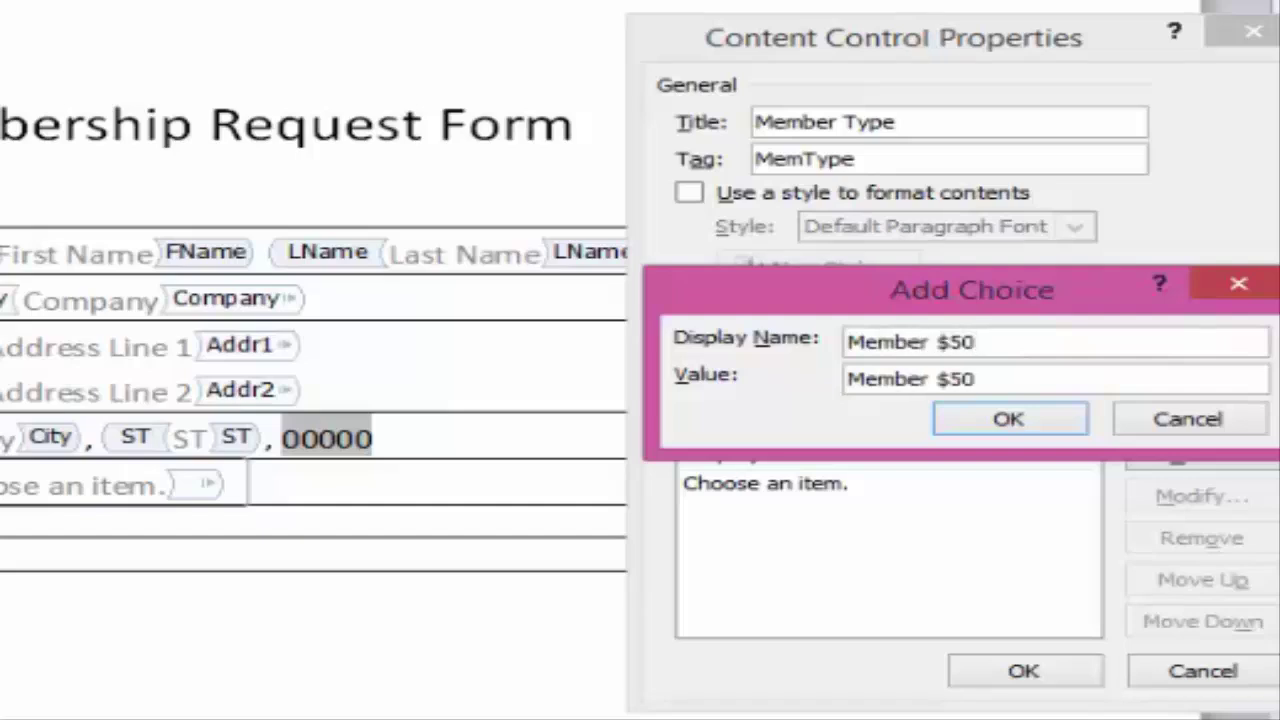
click(1034, 429)
click(1175, 457)
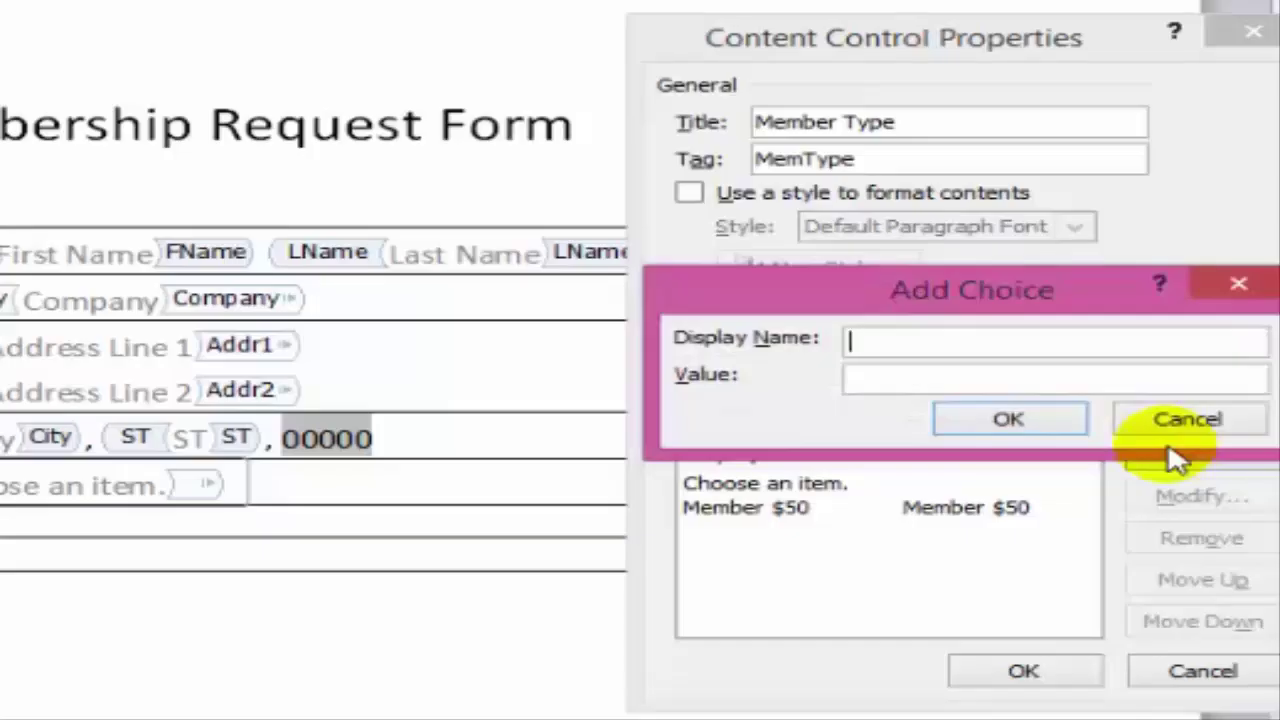
text(Sponso)
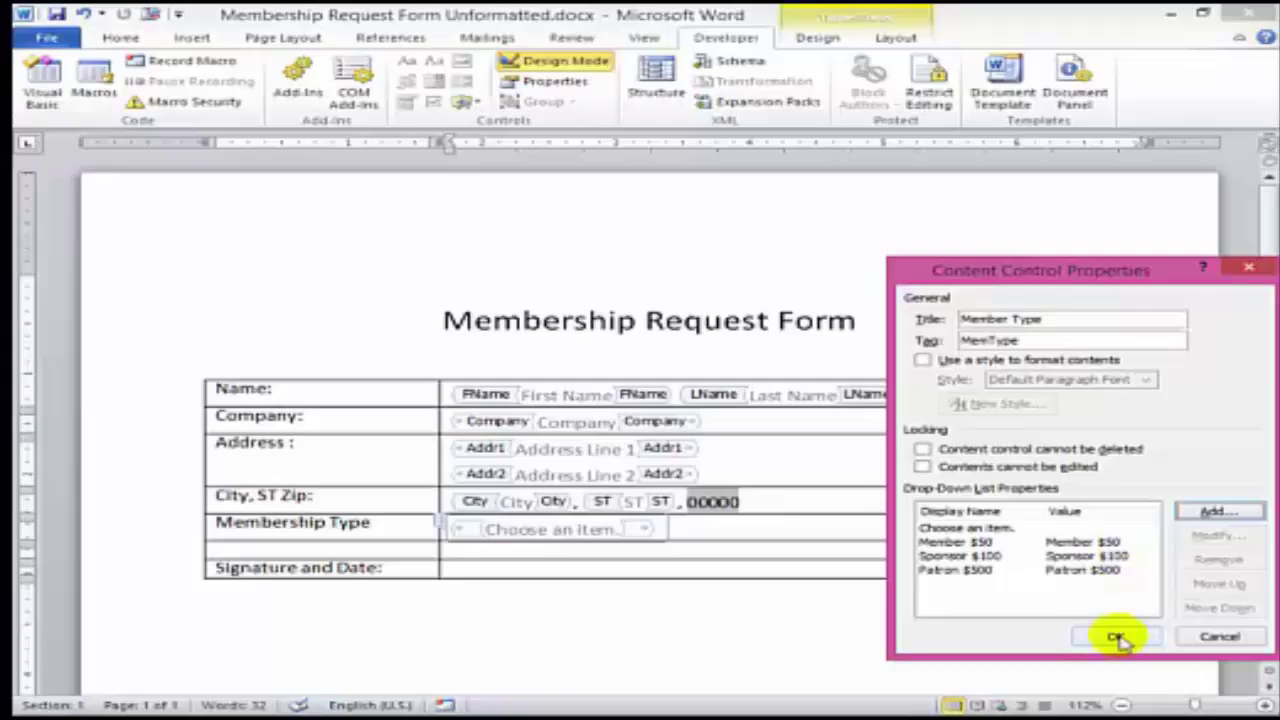
- Apply the drop-down properties and change its prompt from 'Choose an item.' to 'Choose Type'
click(1117, 638)
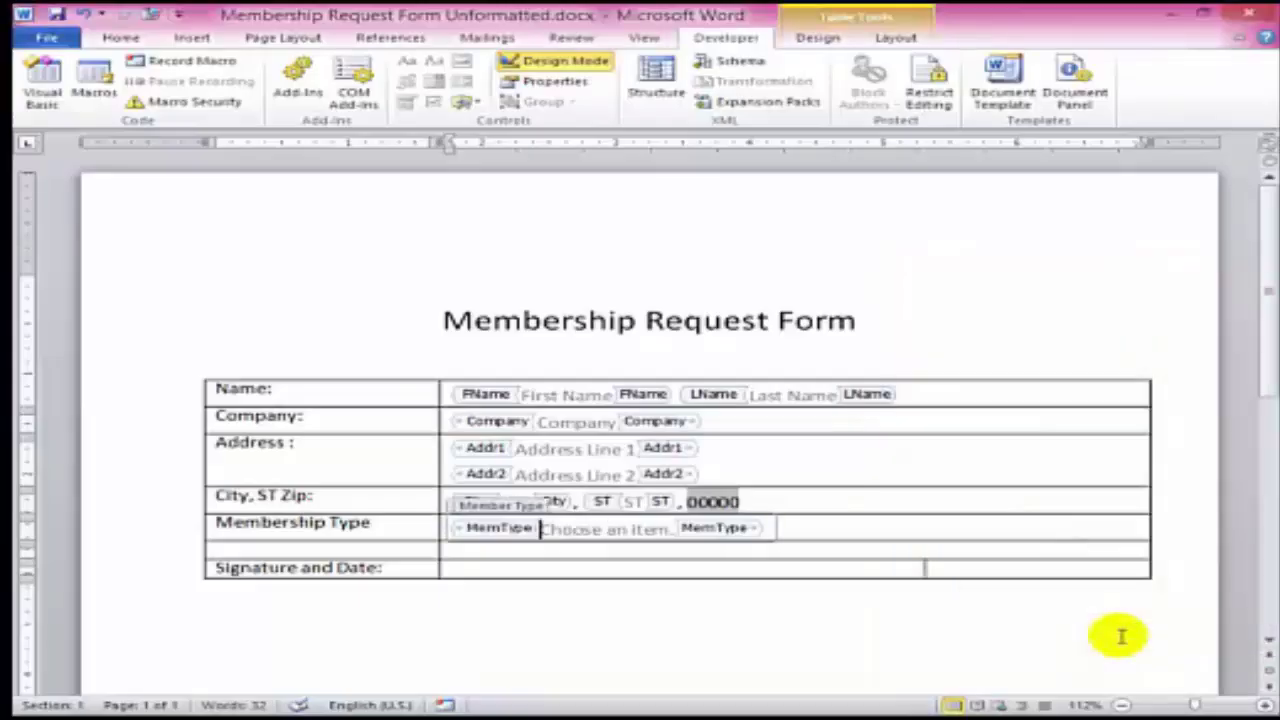
click(636, 529)
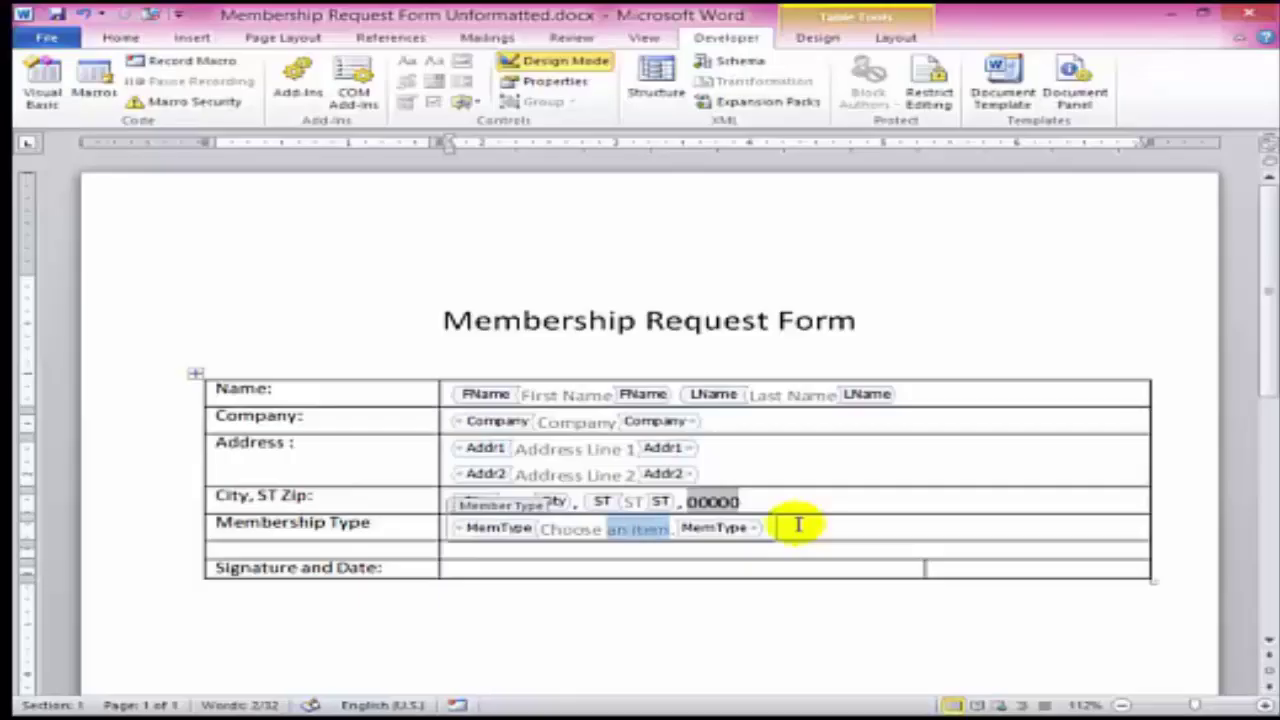
key(BackSpace)
text(Type)
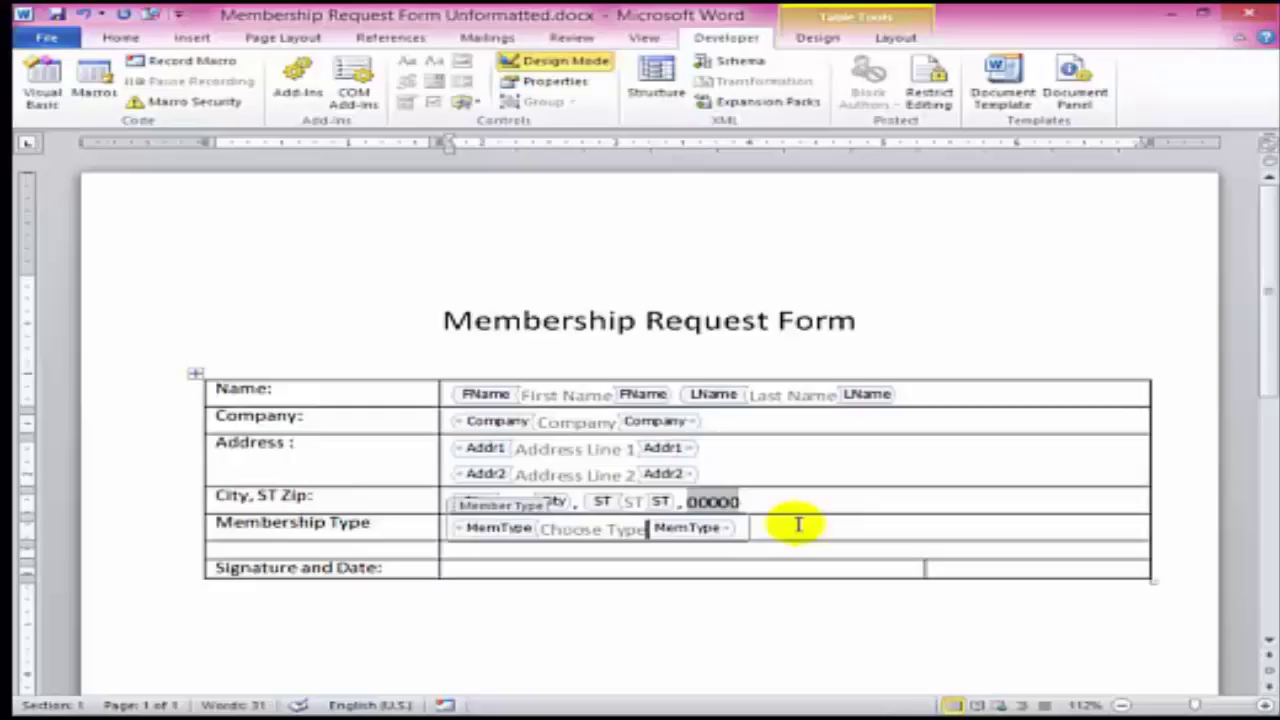
- Insert a Date Picker control in the date cell and replace its placeholder with 'Date'
click(666, 589)
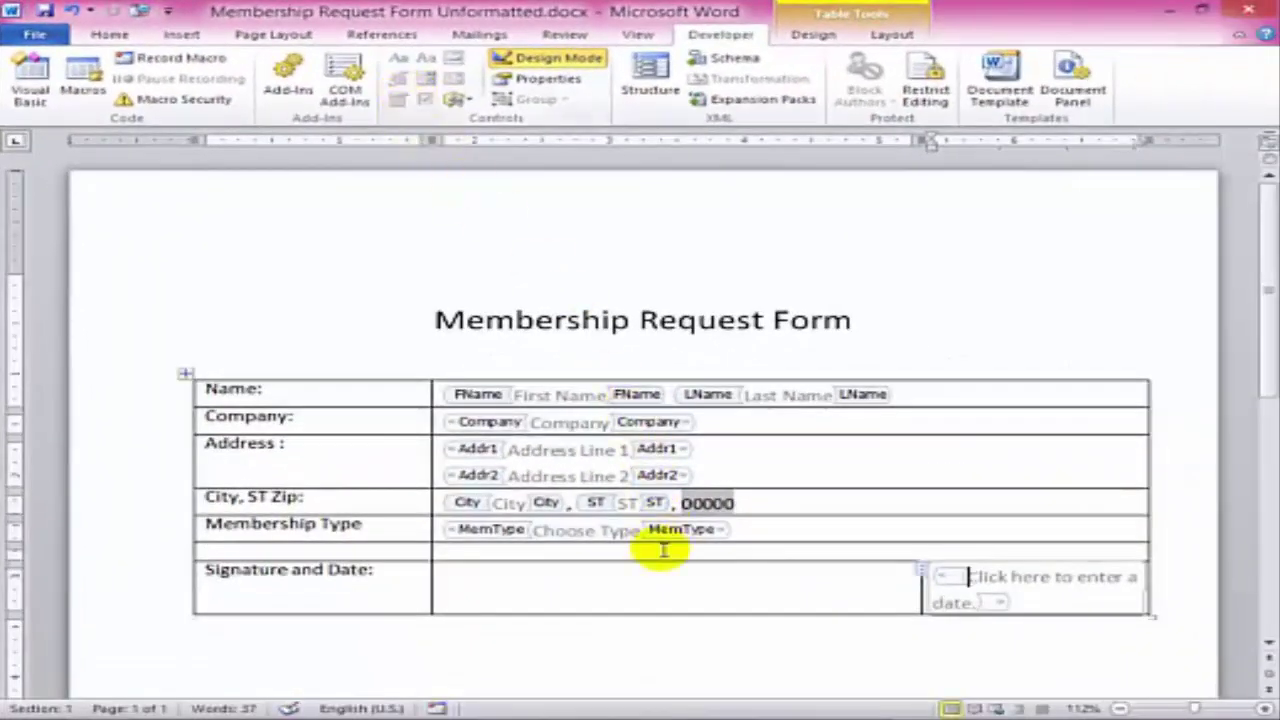
key(shift+Right)
key(shift+Right)
key(shift+Right)
key(shift+Right)
key(shift+Right)
key(shift+Right)
key(shift+Right)
key(shift+Right)
key(shift+Right)
key(shift+Right)
key(shift+Right)
key(shift+Right)
key(shift+Right)
key(shift+Right)
key(shift+Right)
key(shift+Right)
key(shift+Right)
key(shift+Right)
key(shift+Right)
key(shift+Right)
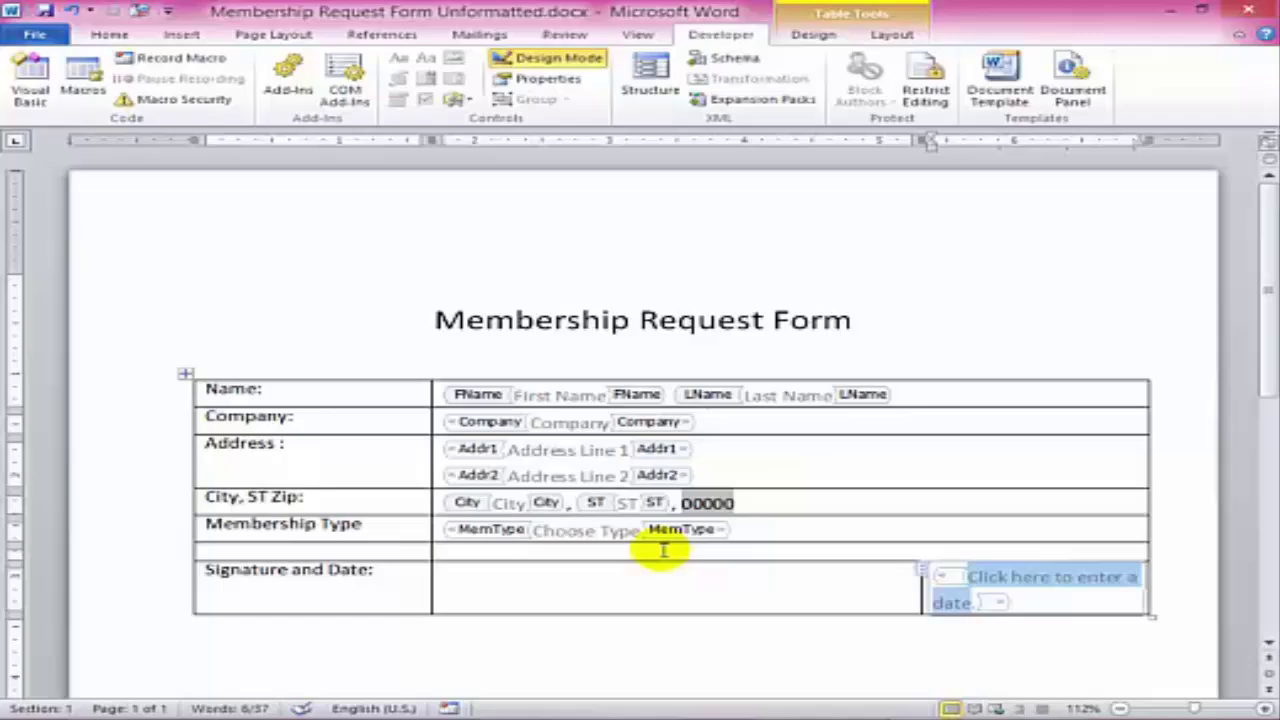
text(Date)
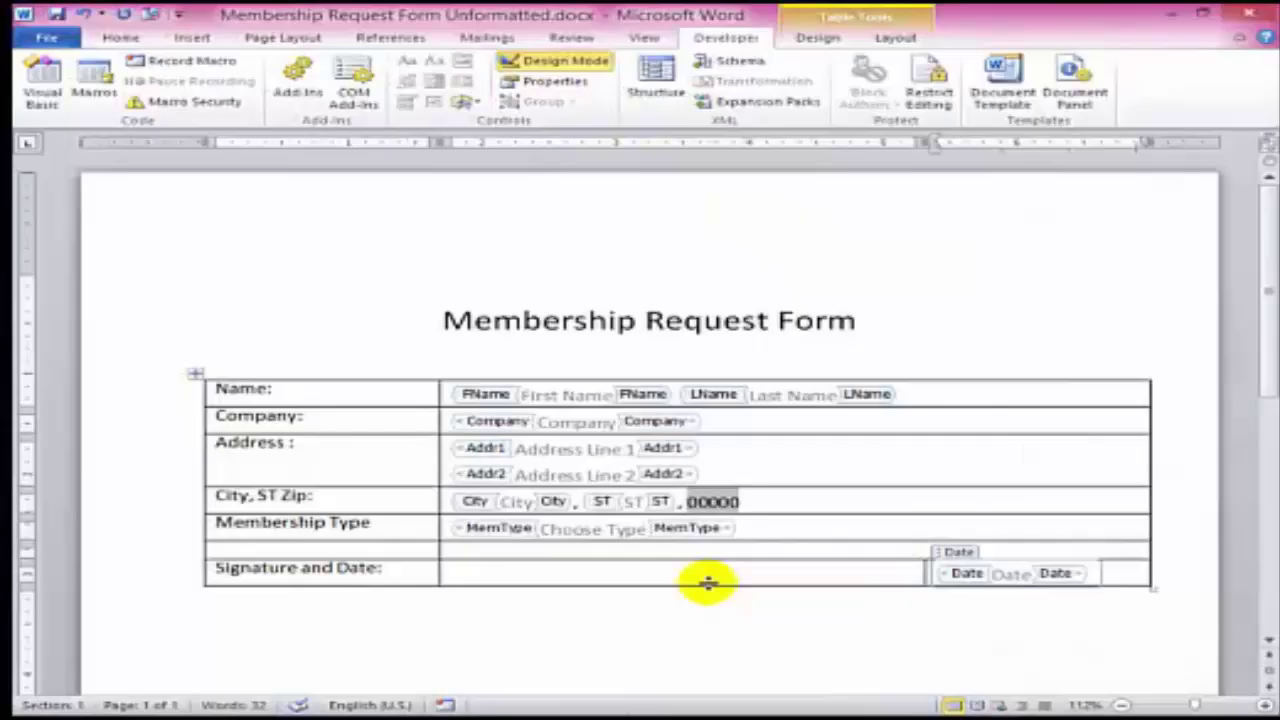
- Make the Signature and Date row taller and align its text bottom left
drag(707, 584, 722, 631)
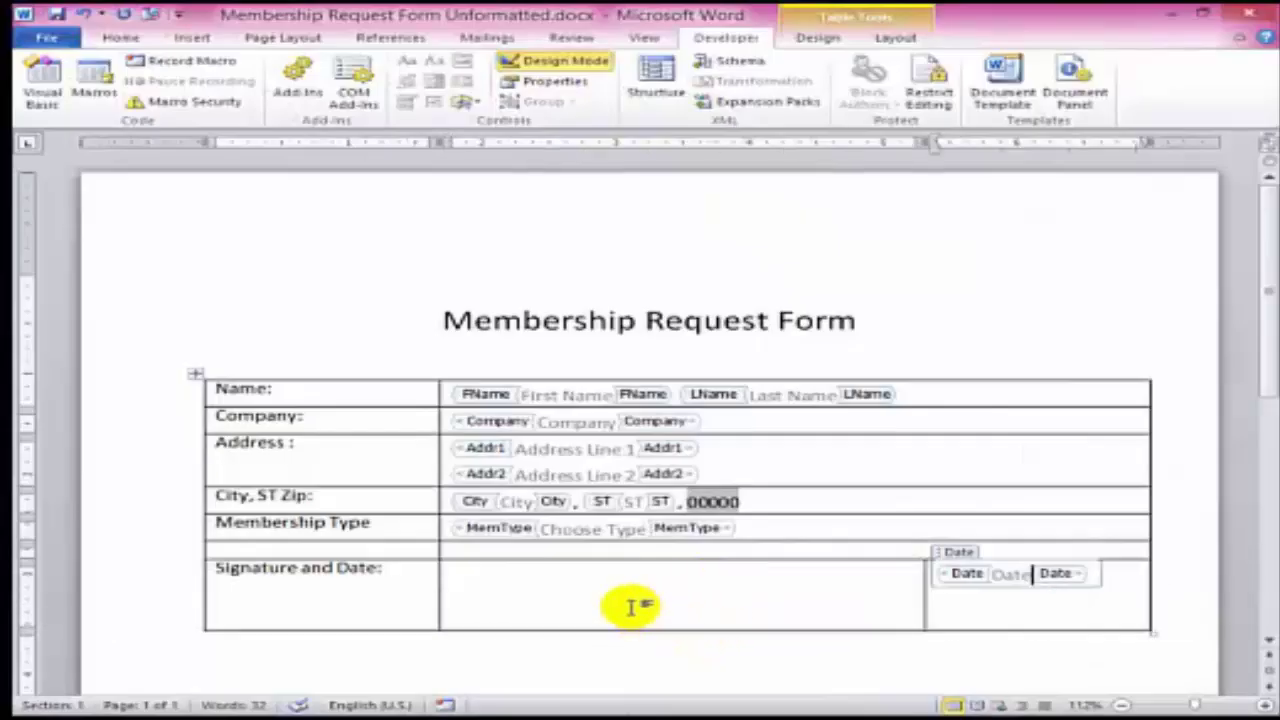
drag(428, 590, 943, 591)
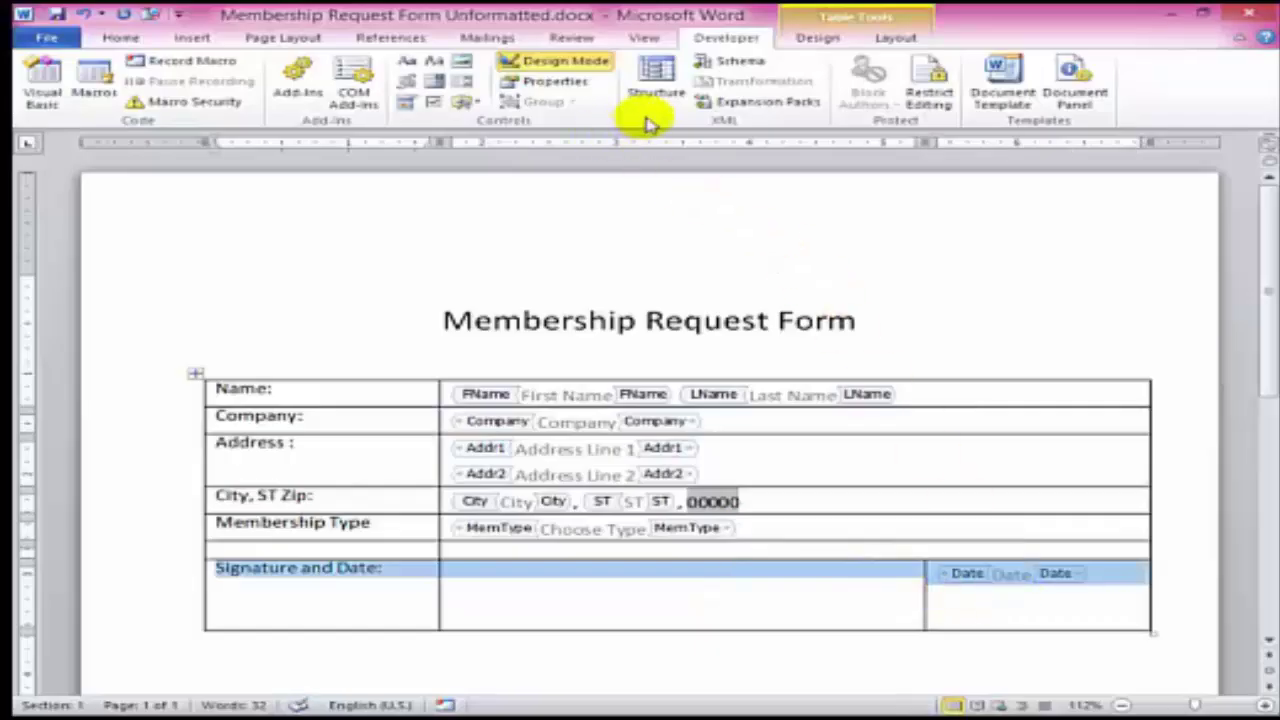
click(885, 45)
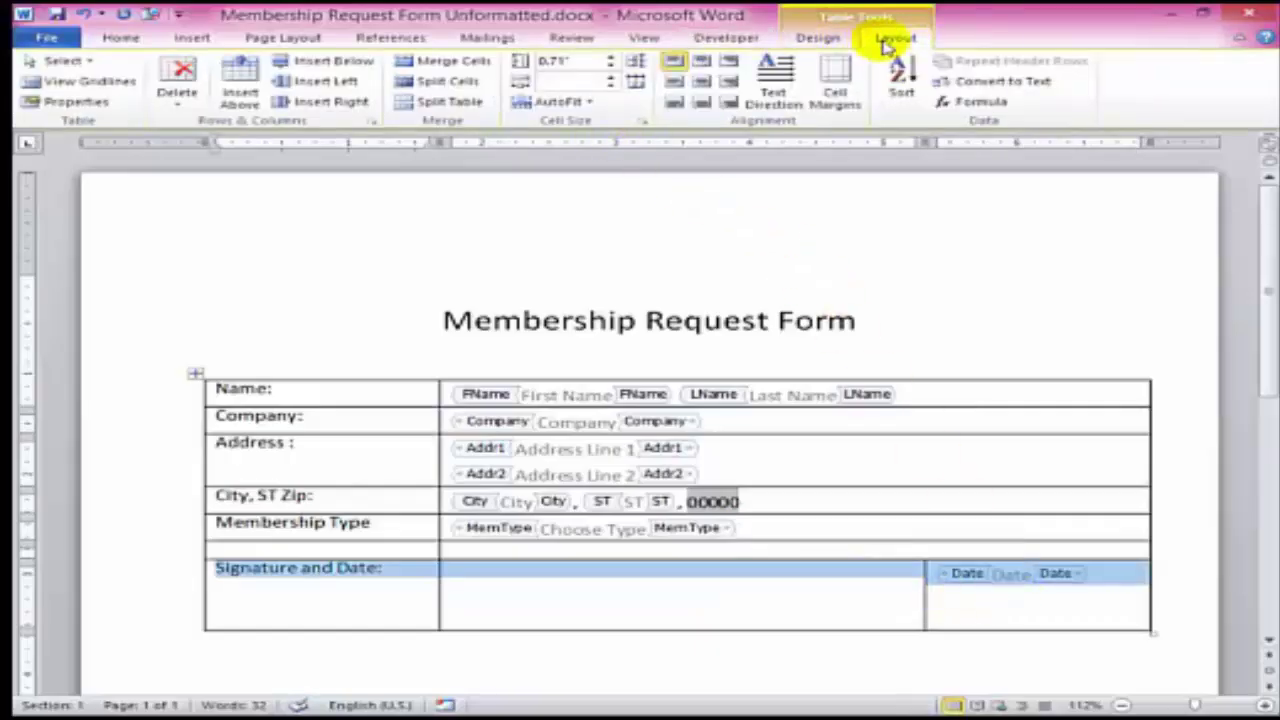
click(675, 104)
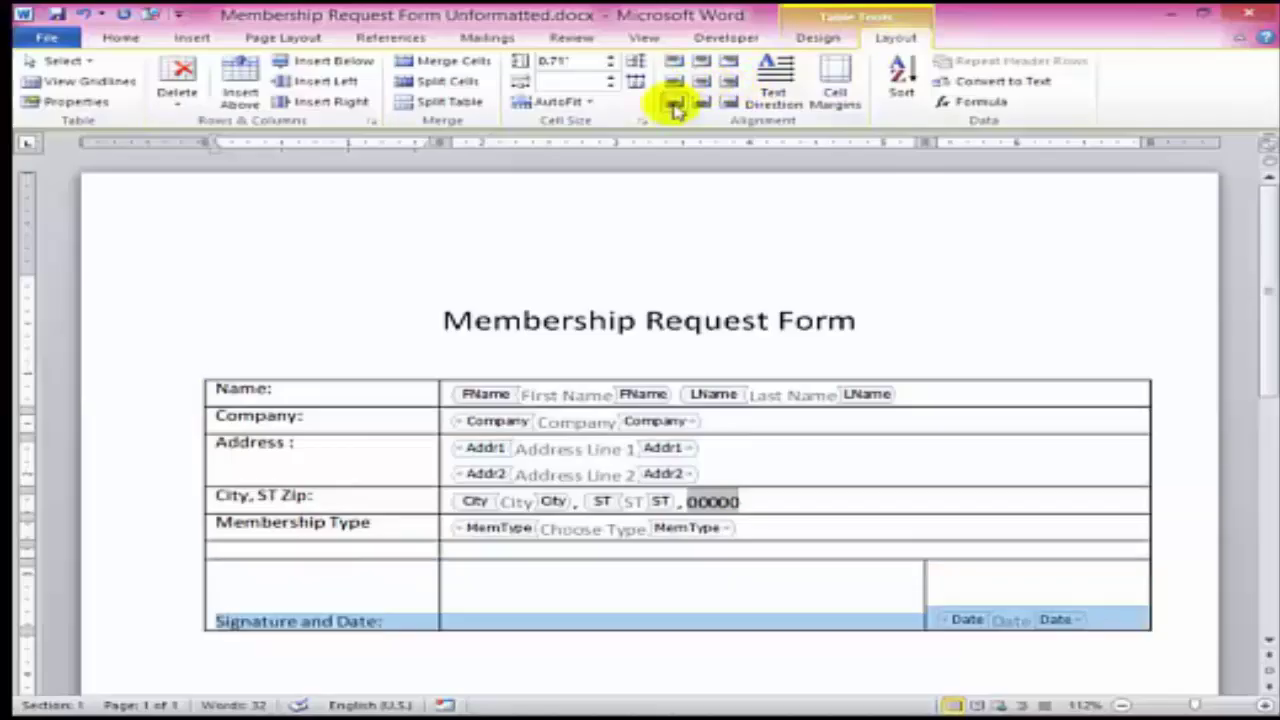
- Delete the entire empty row below Membership Type
click(418, 551)
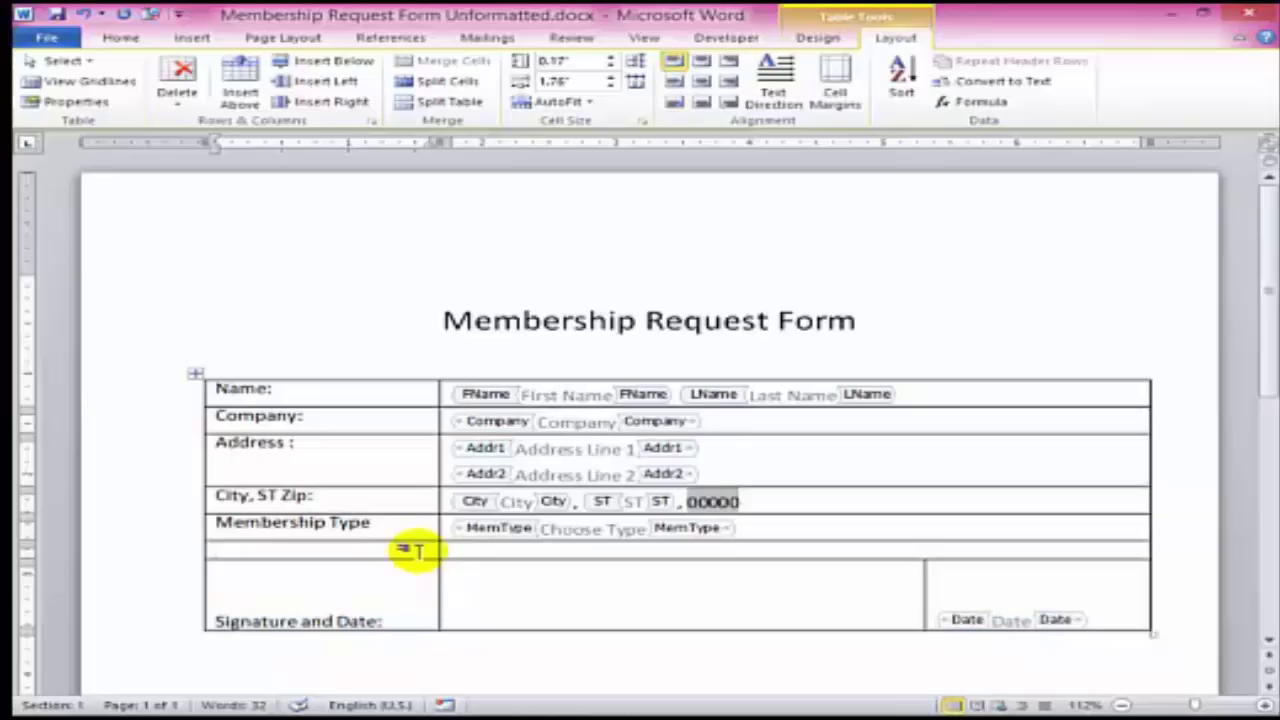
right_click(414, 549)
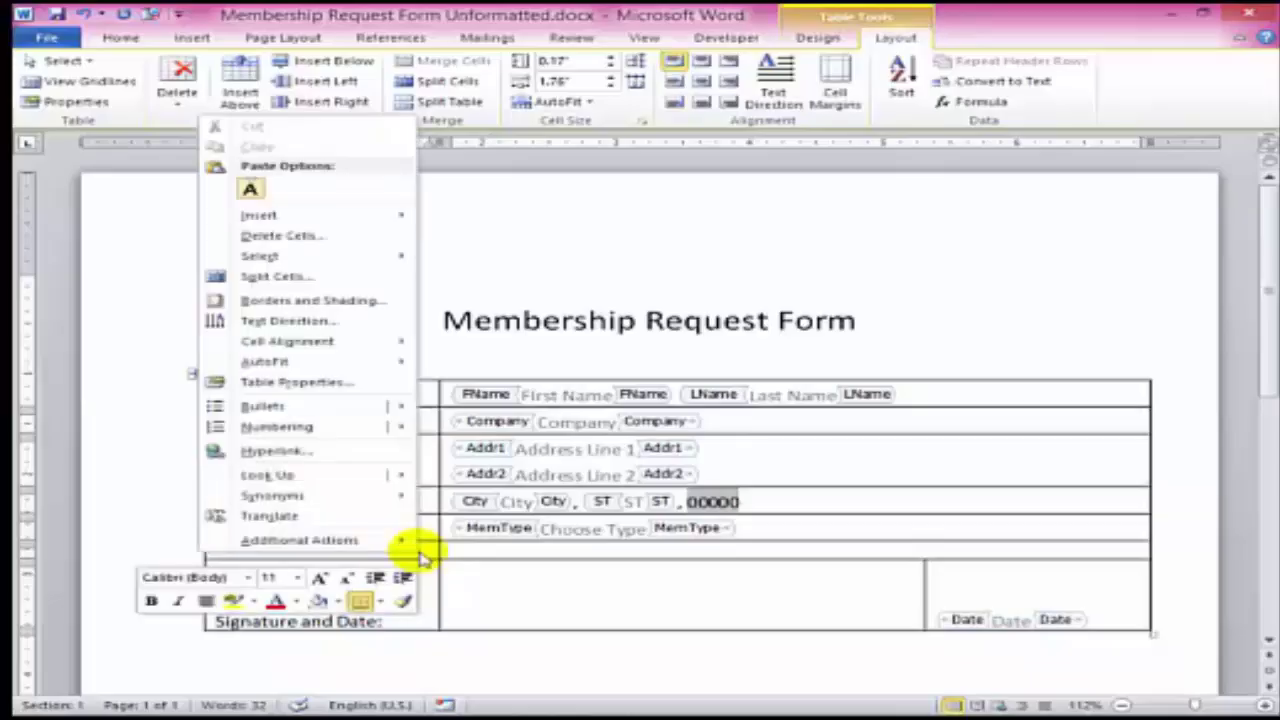
click(338, 242)
click(612, 352)
click(606, 396)
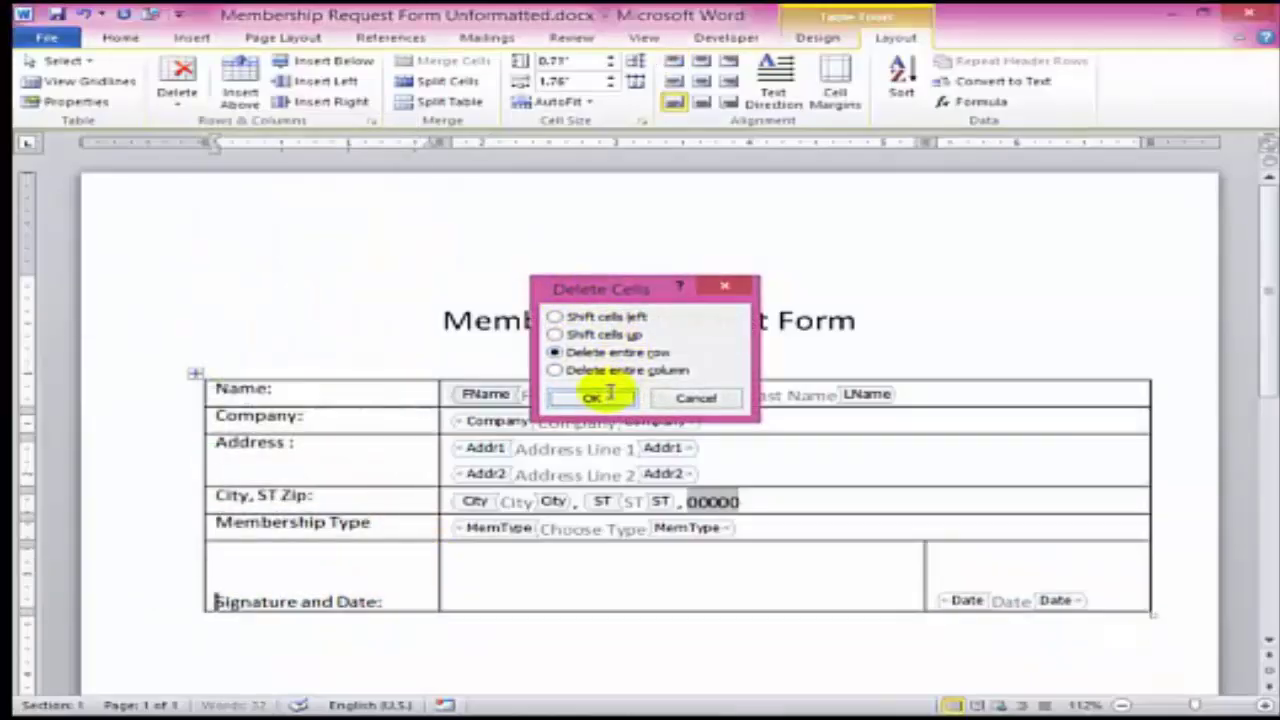
mouse_move(411, 563)
mouse_down()
mouse_move(1049, 586)
mouse_move(1075, 553)
mouse_up()
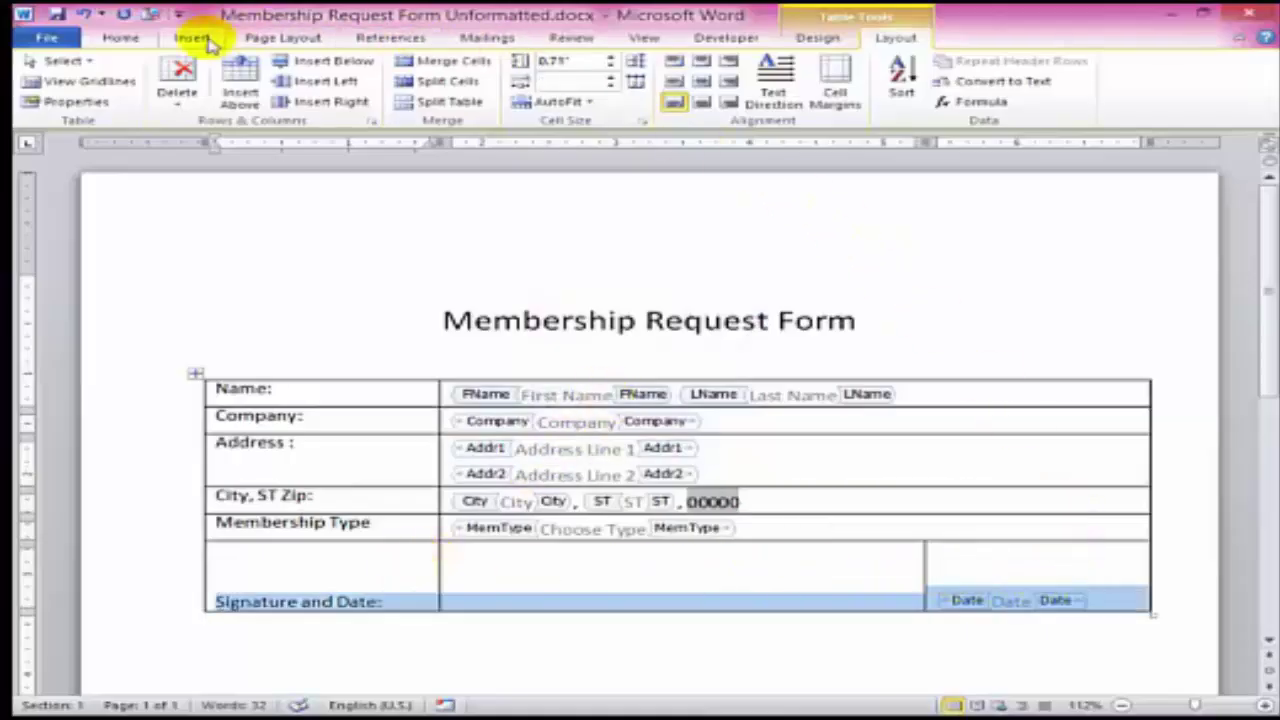
- Replace the Signature and Date row's borders with a bottom line only, and give Membership Type a bottom border
click(120, 37)
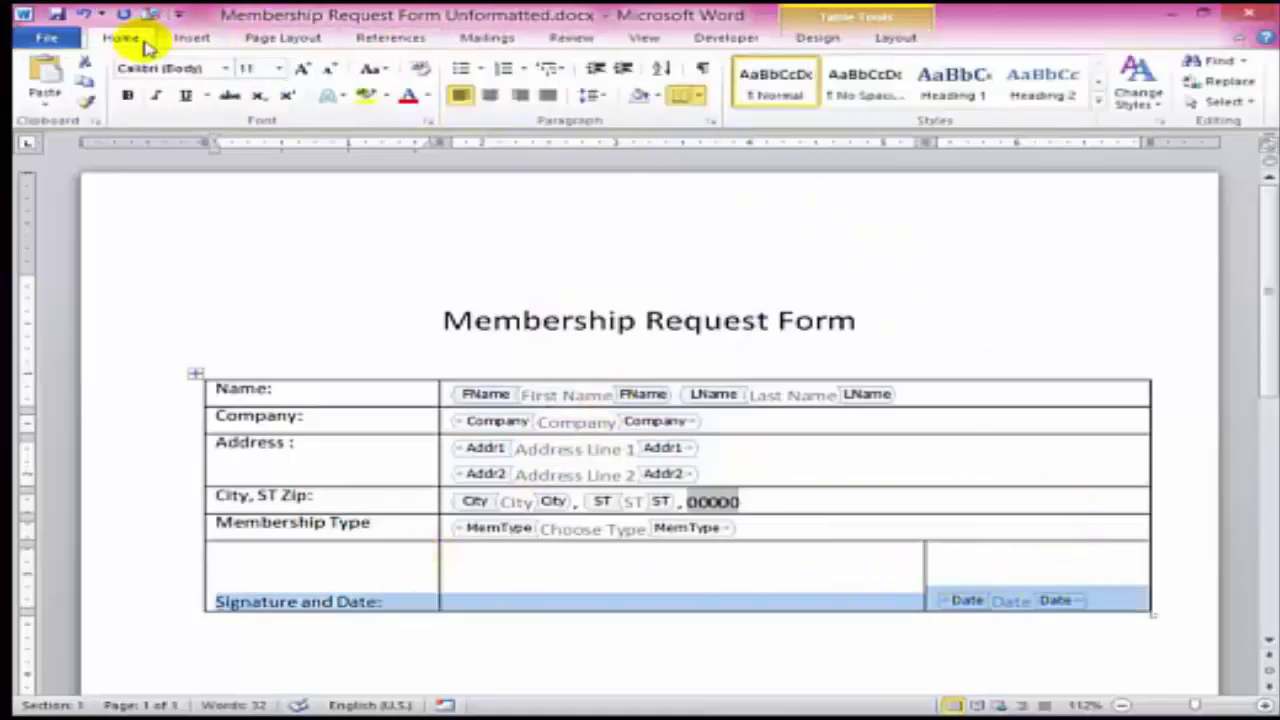
click(699, 96)
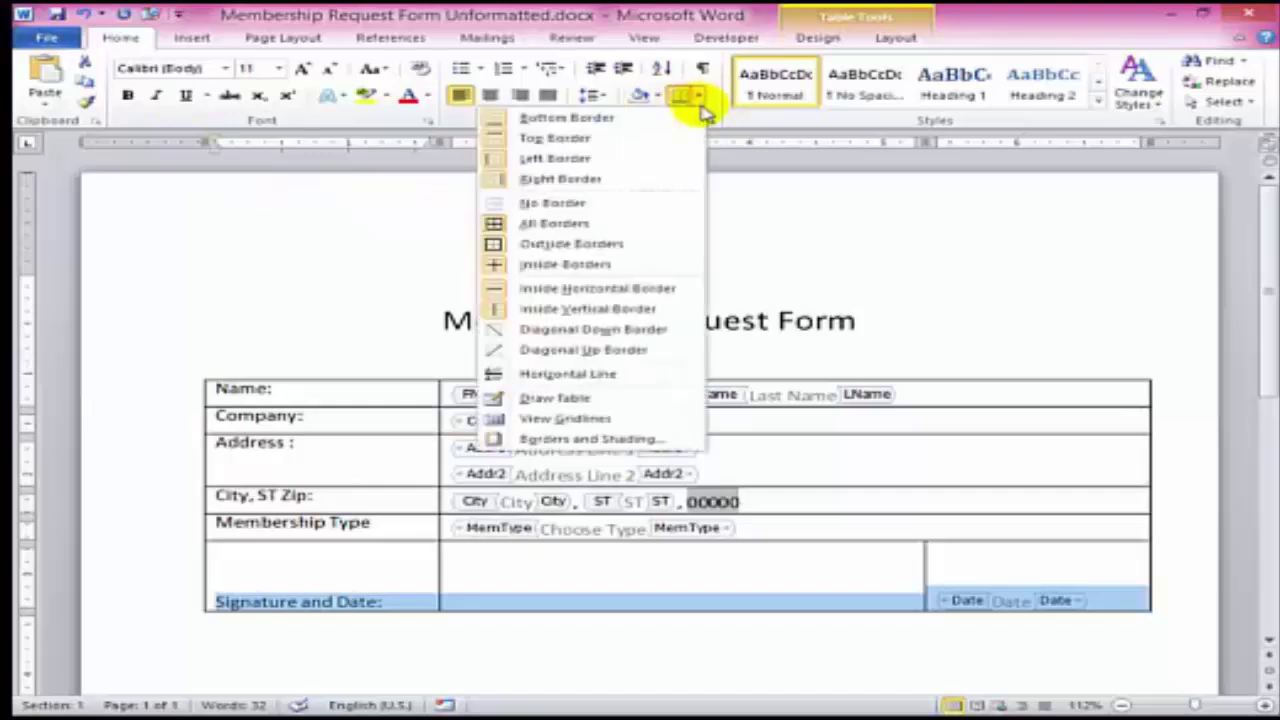
click(658, 203)
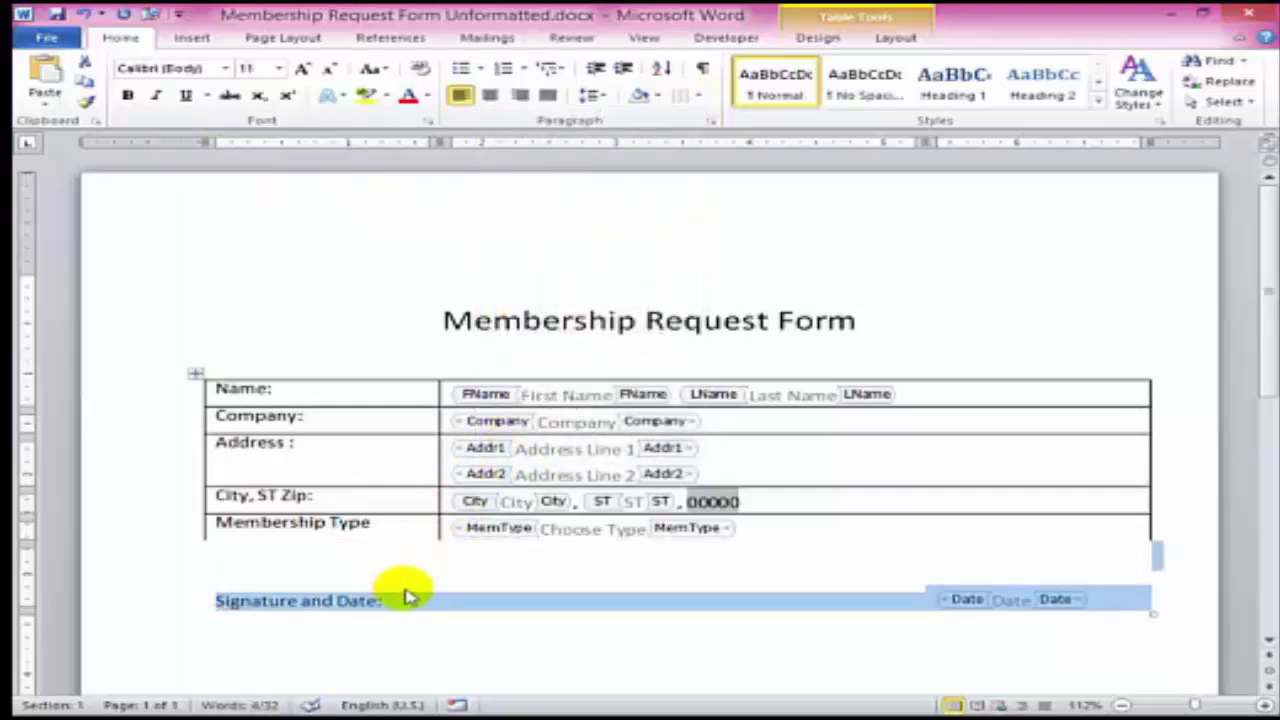
click(701, 100)
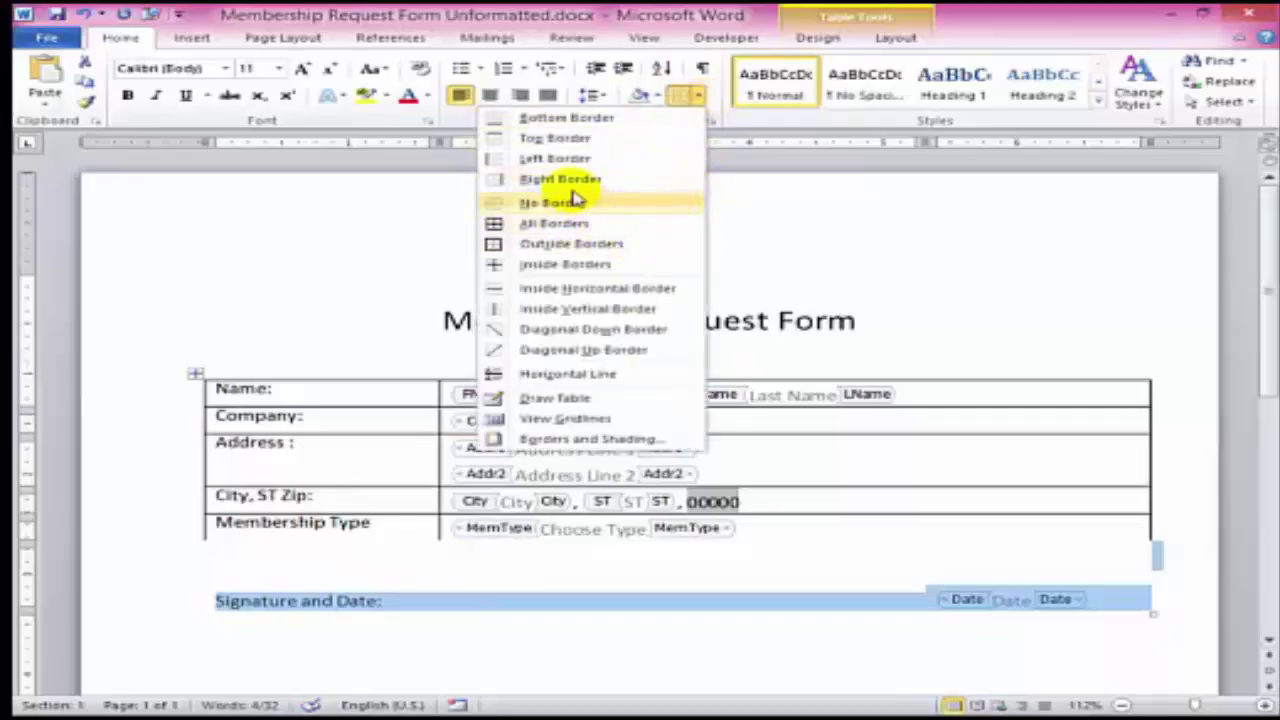
click(545, 117)
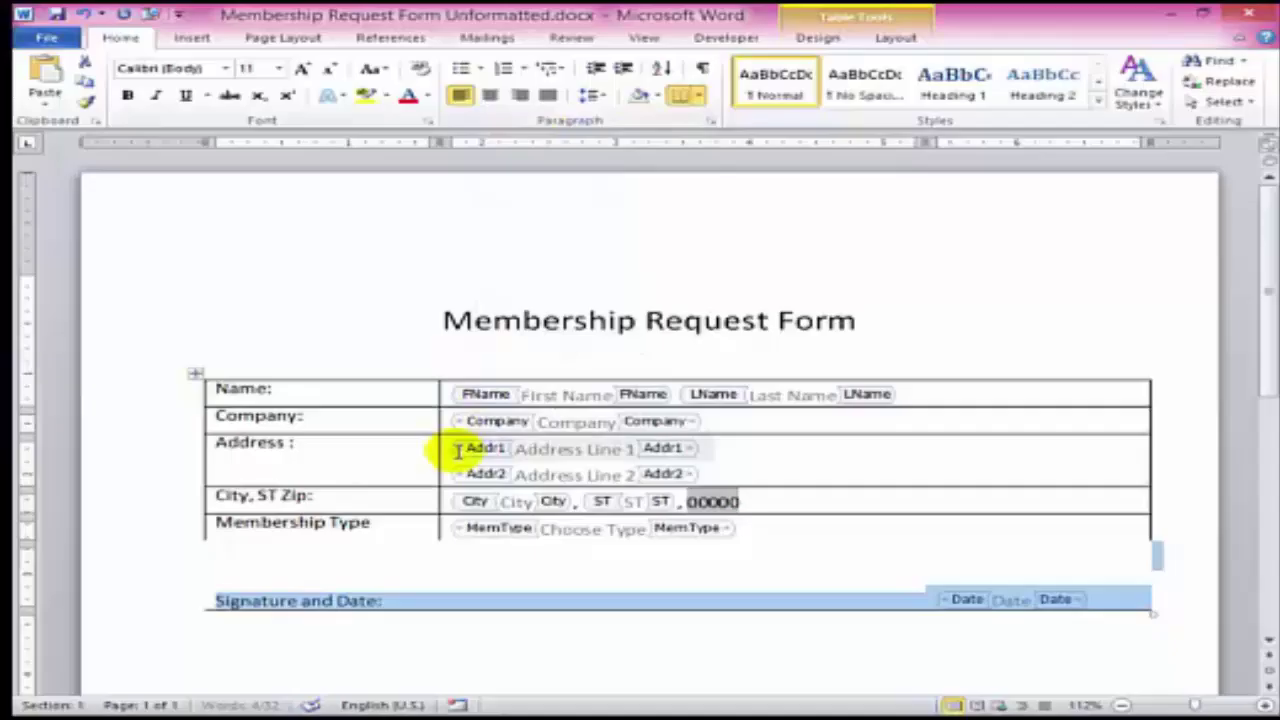
drag(423, 523, 580, 543)
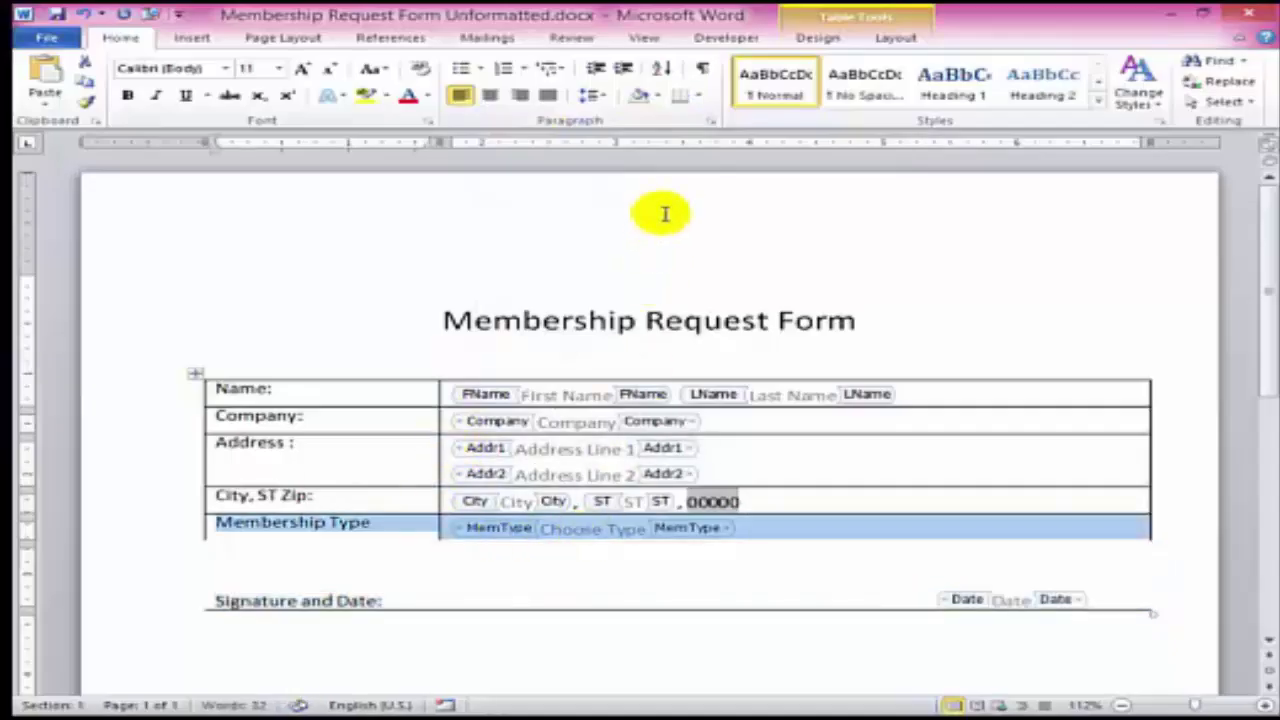
click(680, 95)
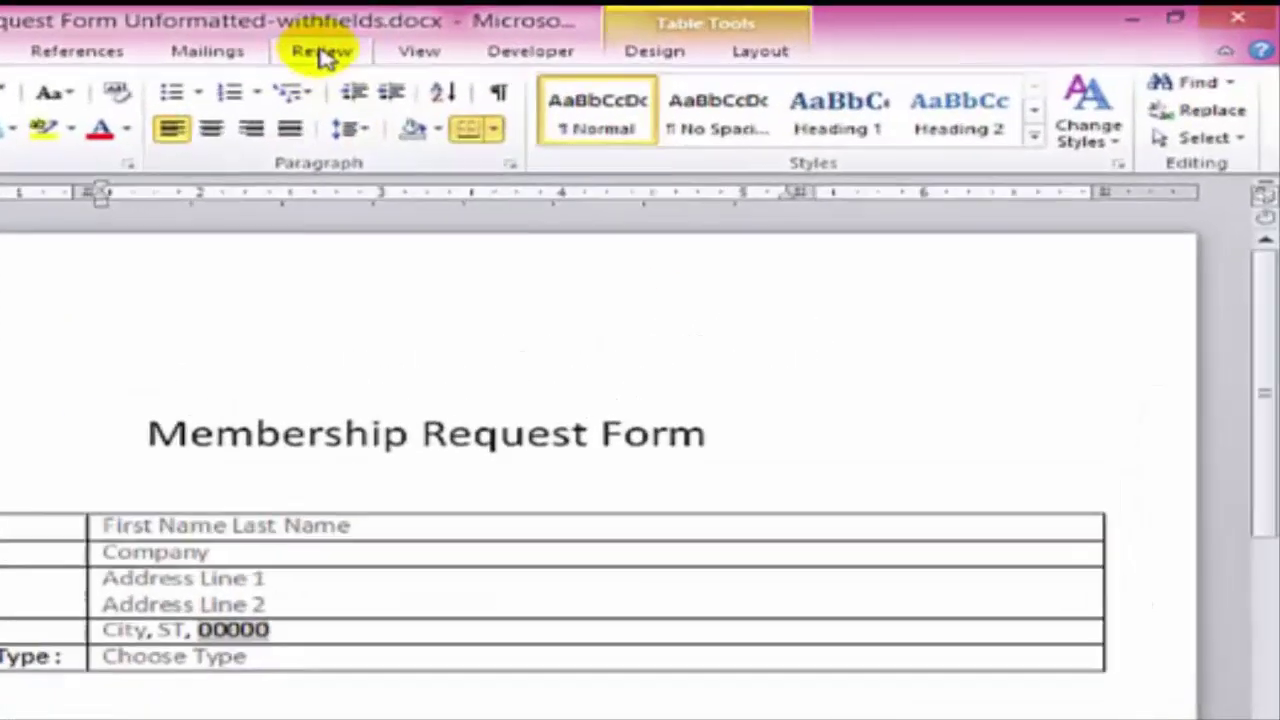
- Restrict editing to filling in forms and enforce protection with a confirmed password
click(571, 37)
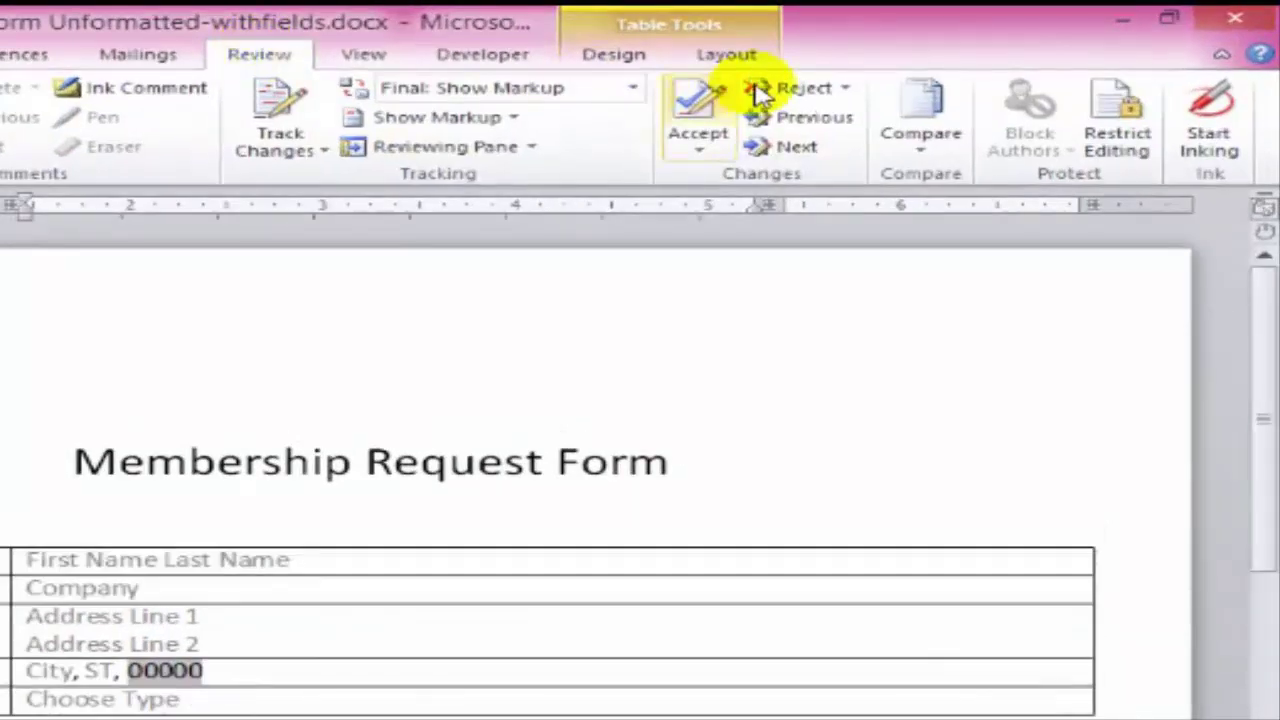
click(1112, 118)
click(958, 360)
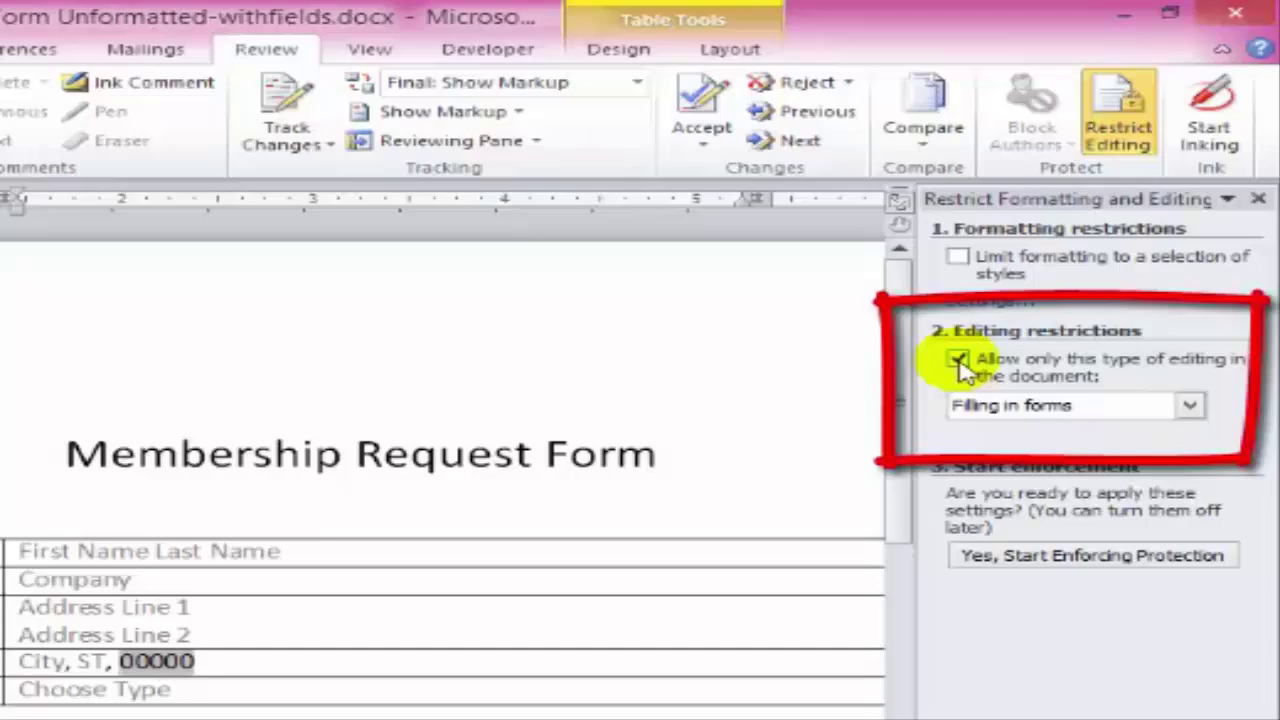
click(1085, 556)
text(***)
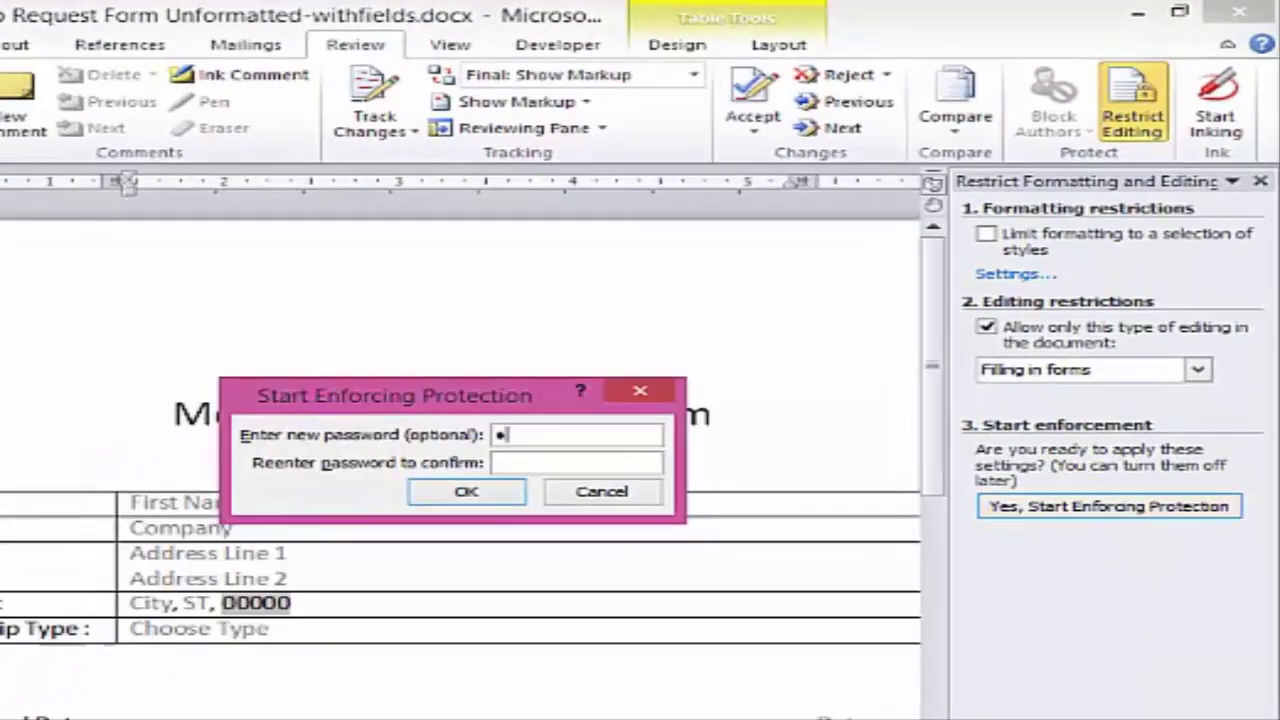
key(Tab)
text(*)
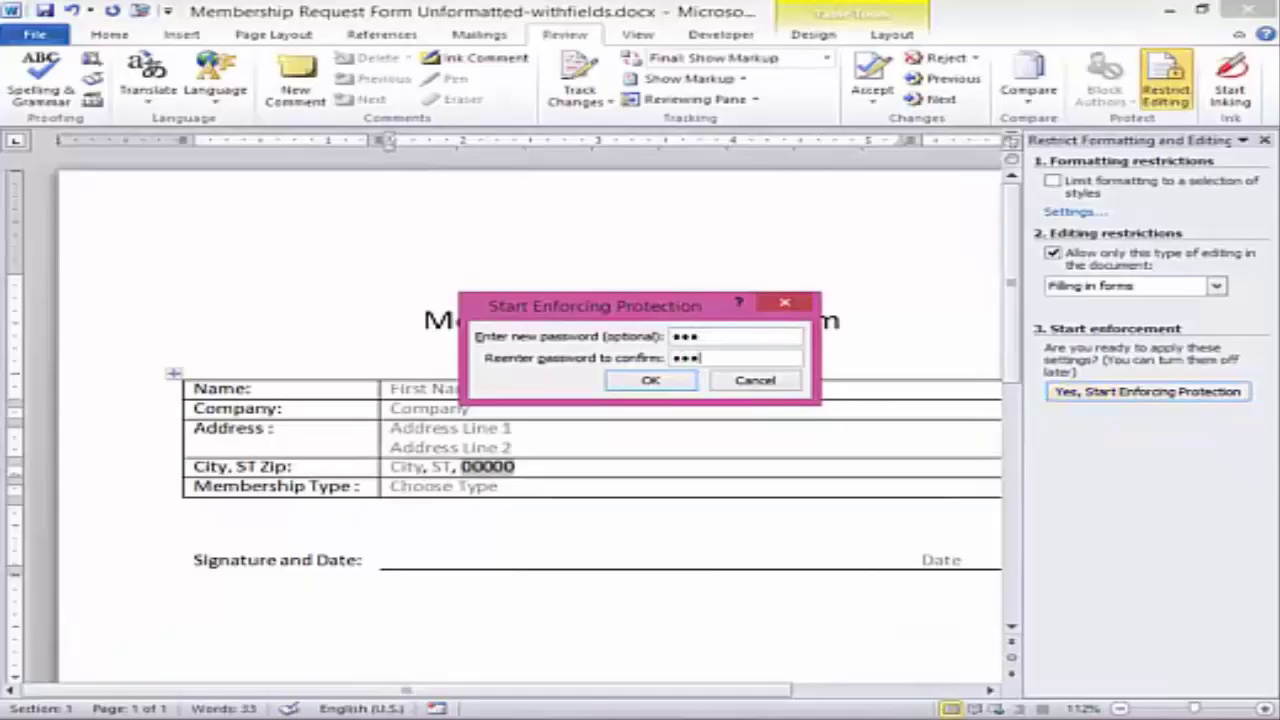
click(648, 385)
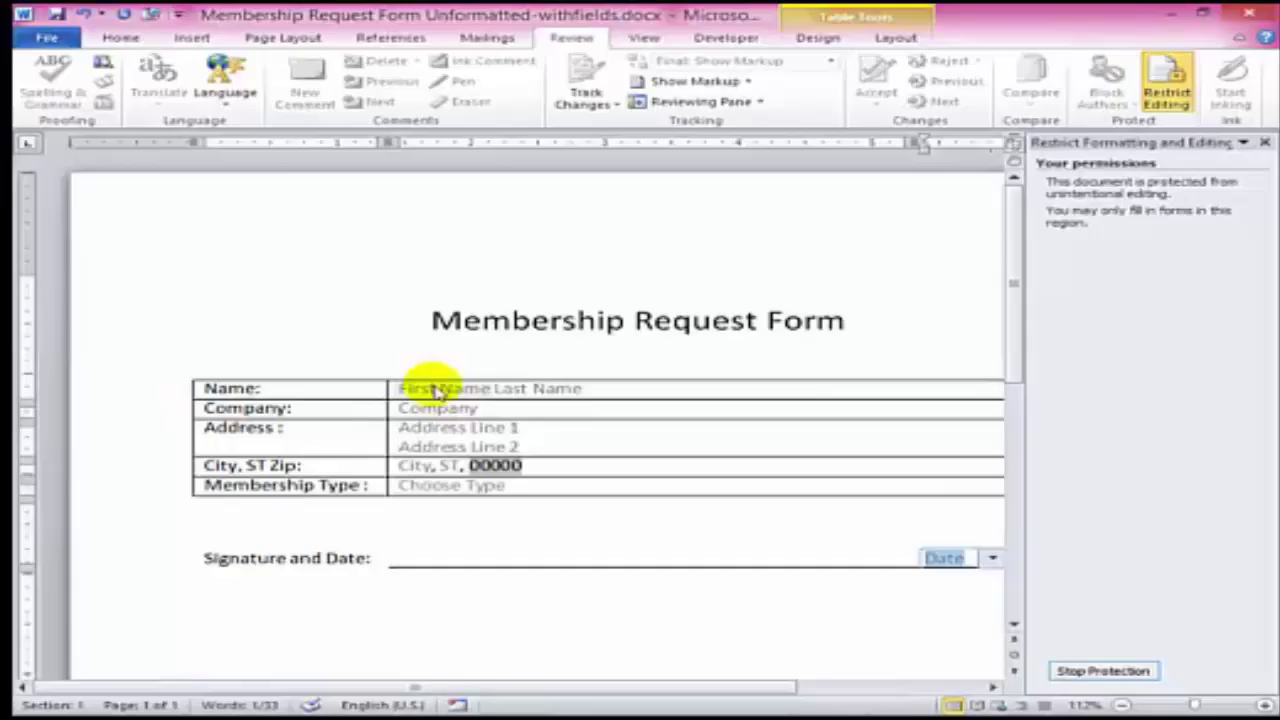
- Enter the applicant's first name, last name and company name in the form fields
click(436, 390)
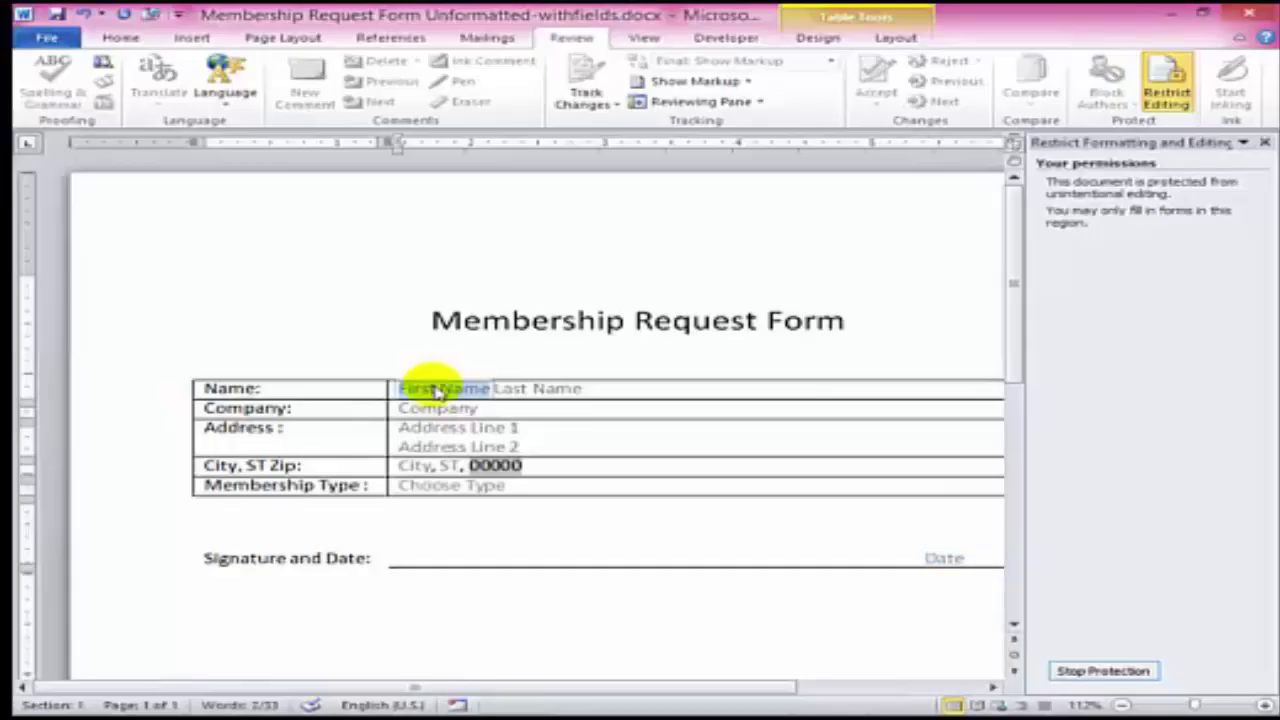
key(Tab)
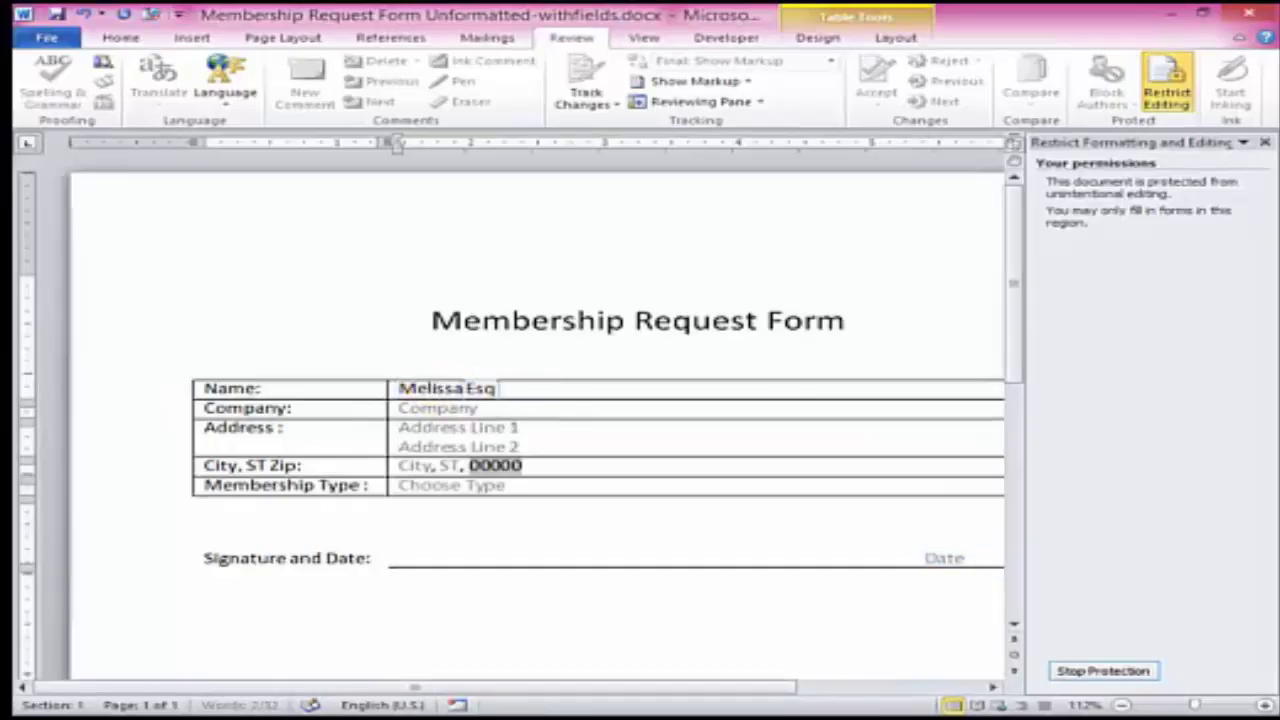
key(Tab)
text(MP)
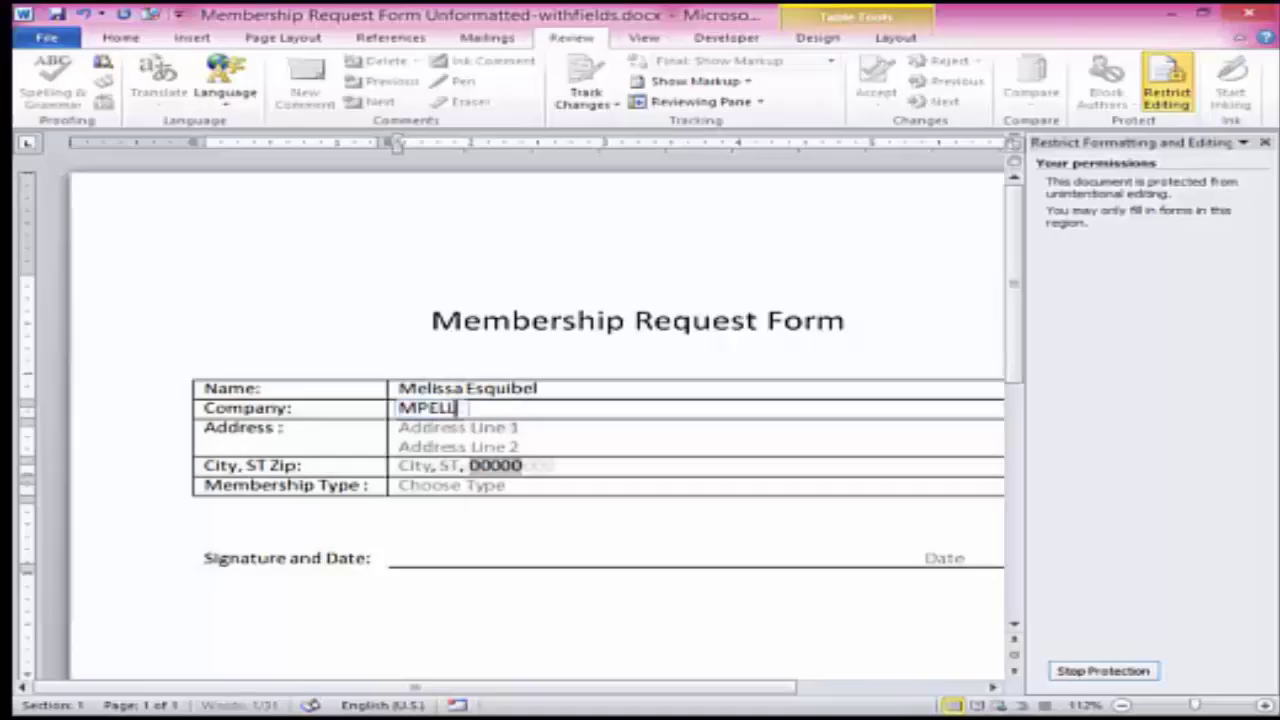
text(ELL)
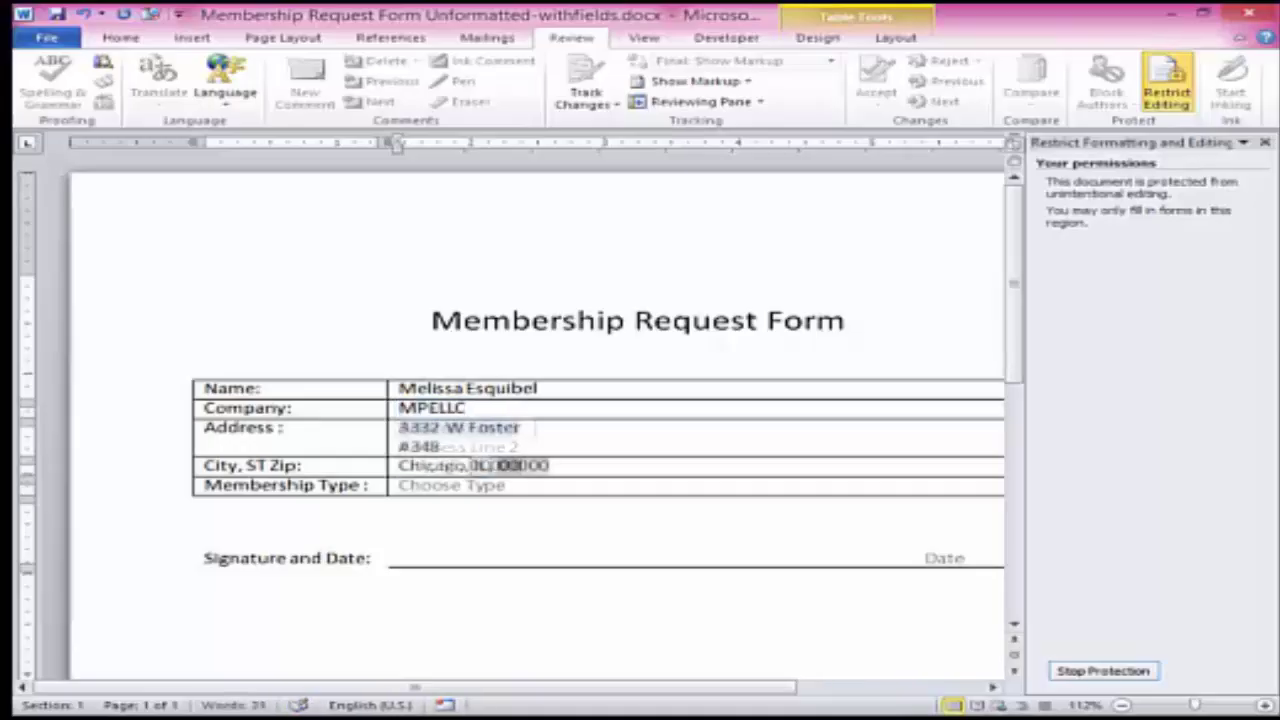
key(Tab)
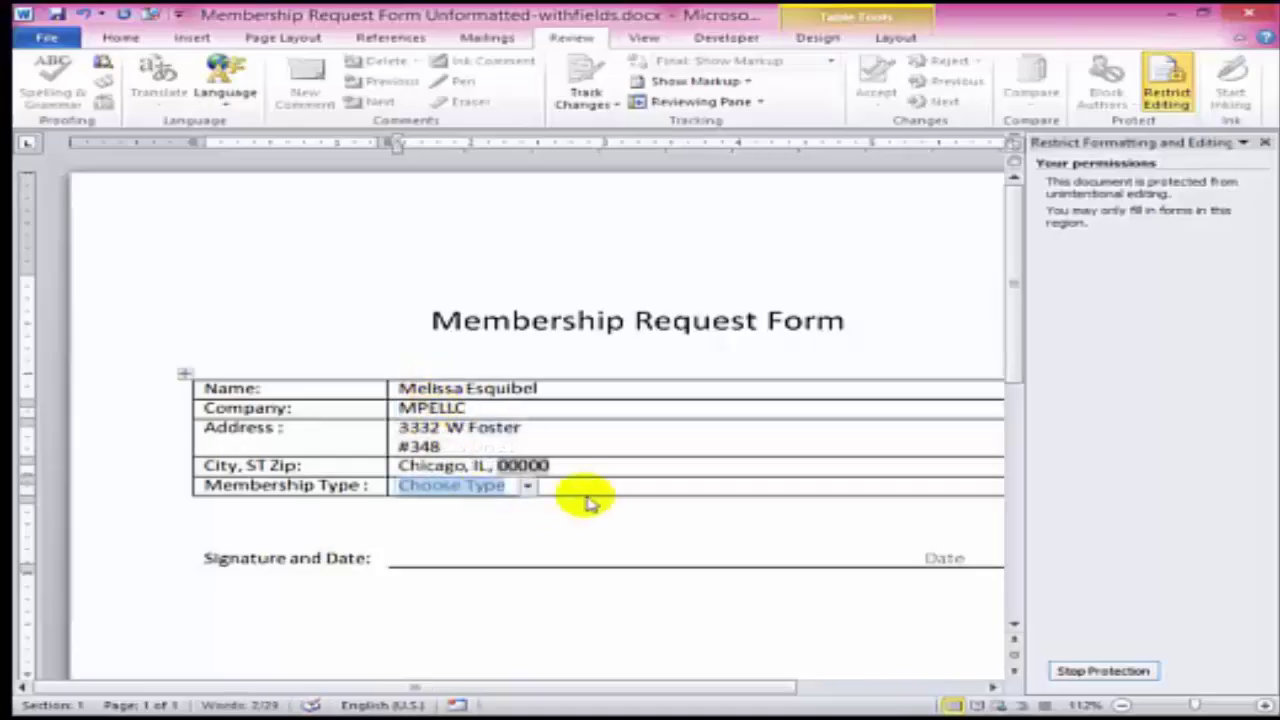
- Replace the 00000 ZIP code placeholder with the applicant's ZIP code
click(512, 467)
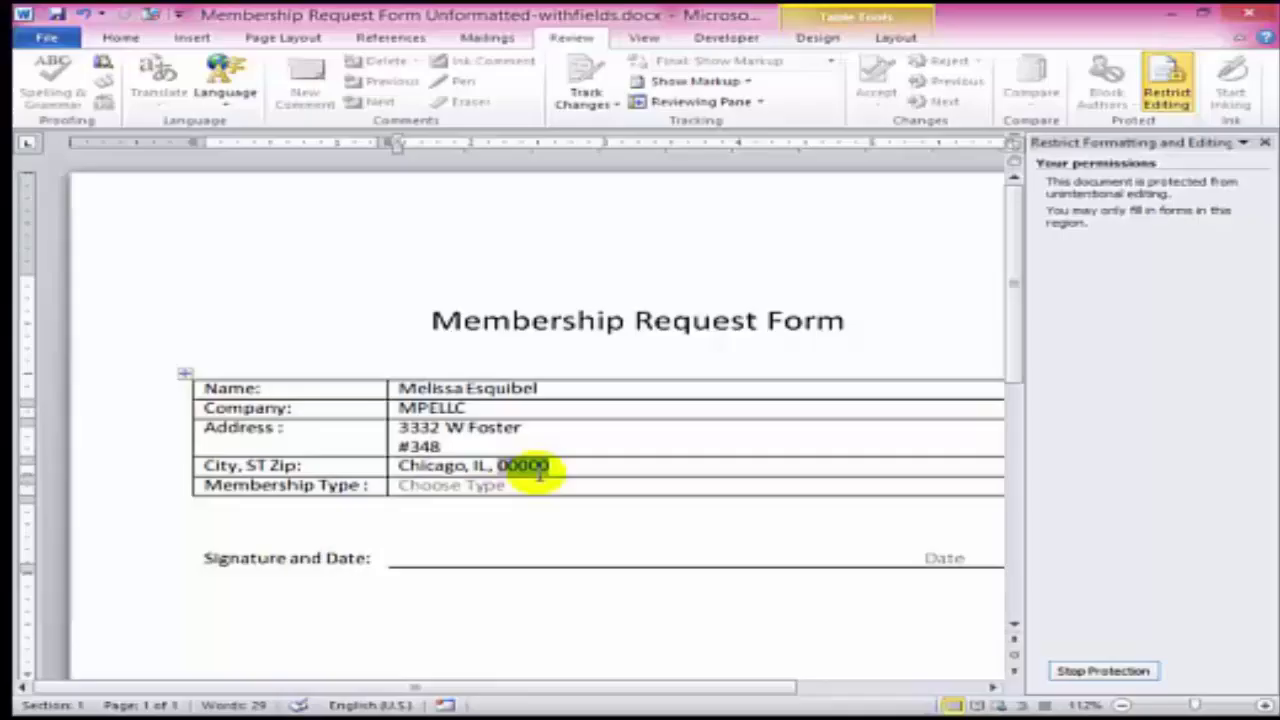
double_click(540, 474)
text(60625)
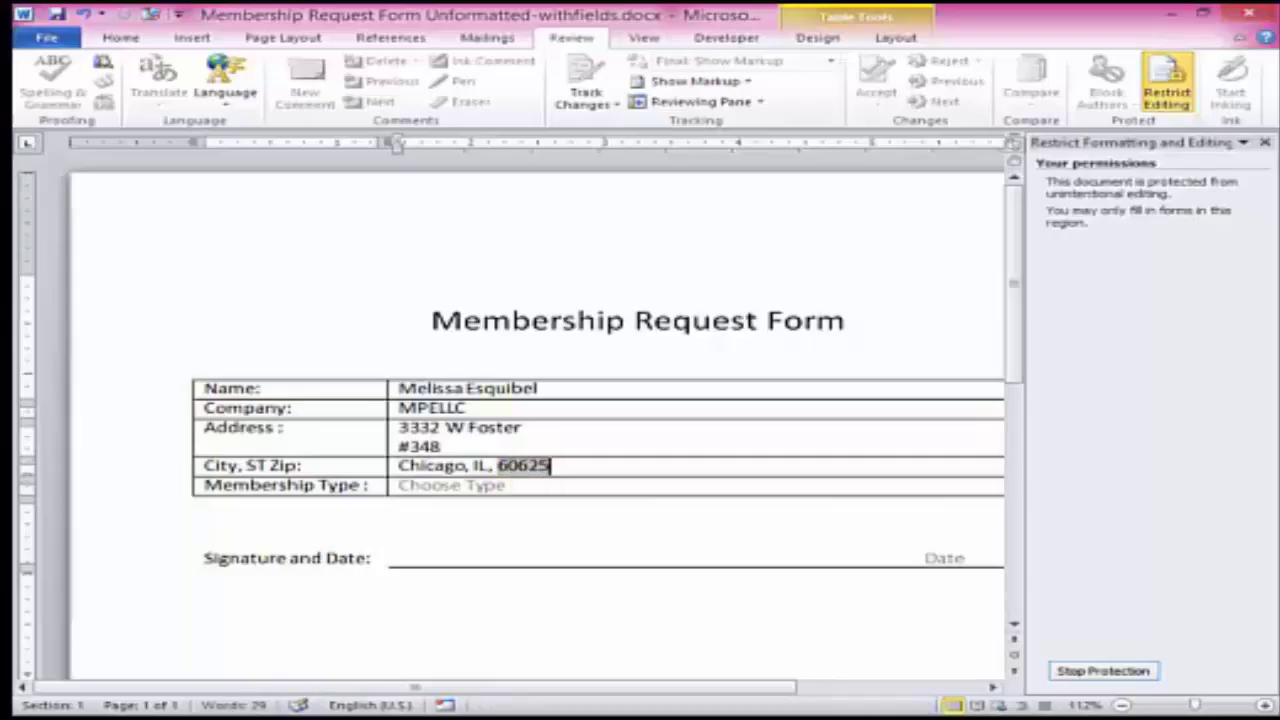
click(392, 388)
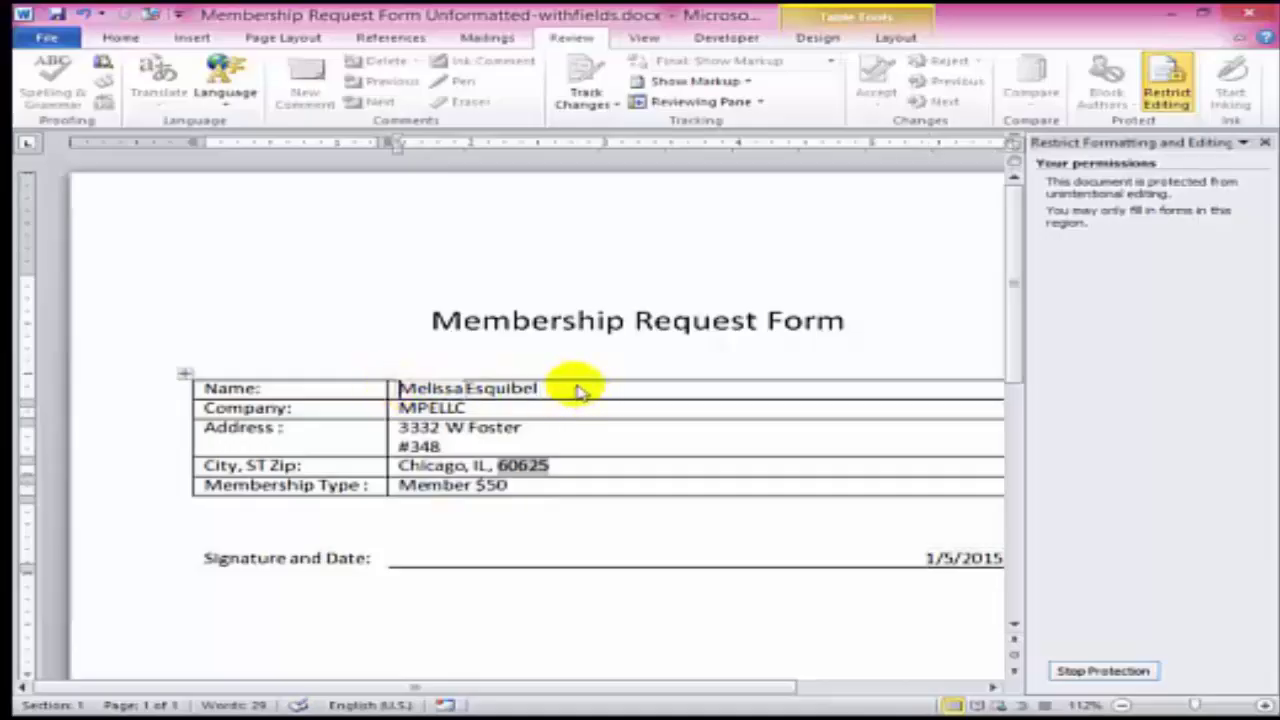
- Copy the filled-in form values into Excel and paste them transposed across A1:F1 of a new sheet
key(shift+Down)
key(shift+Down)
key(shift+Down)
key(shift+Down)
key(shift+Down)
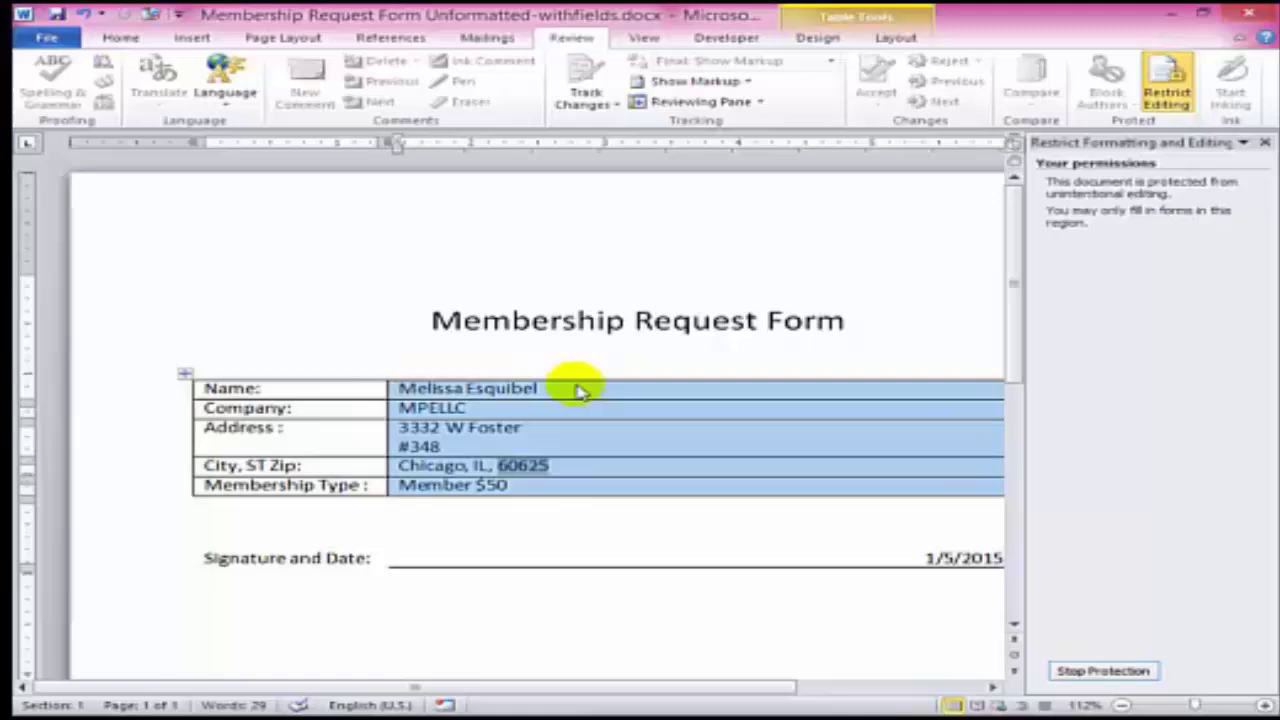
key(ctrl+c)
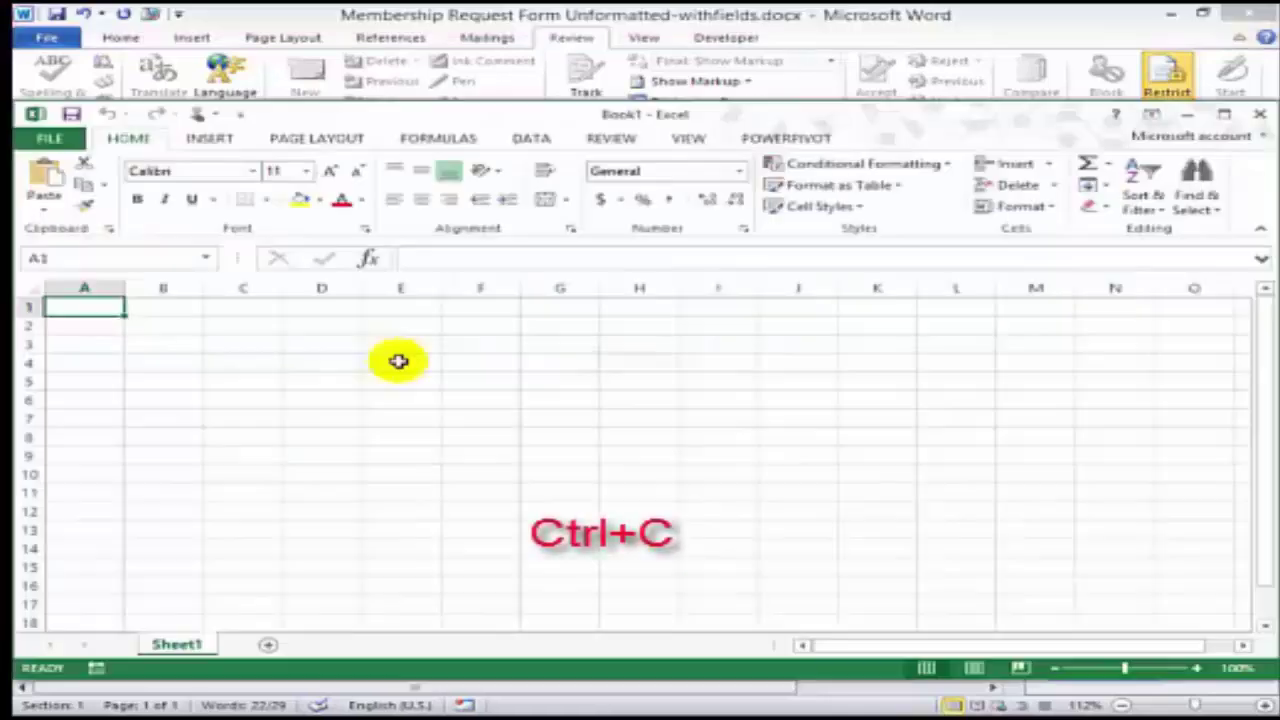
key(ctrl+v)
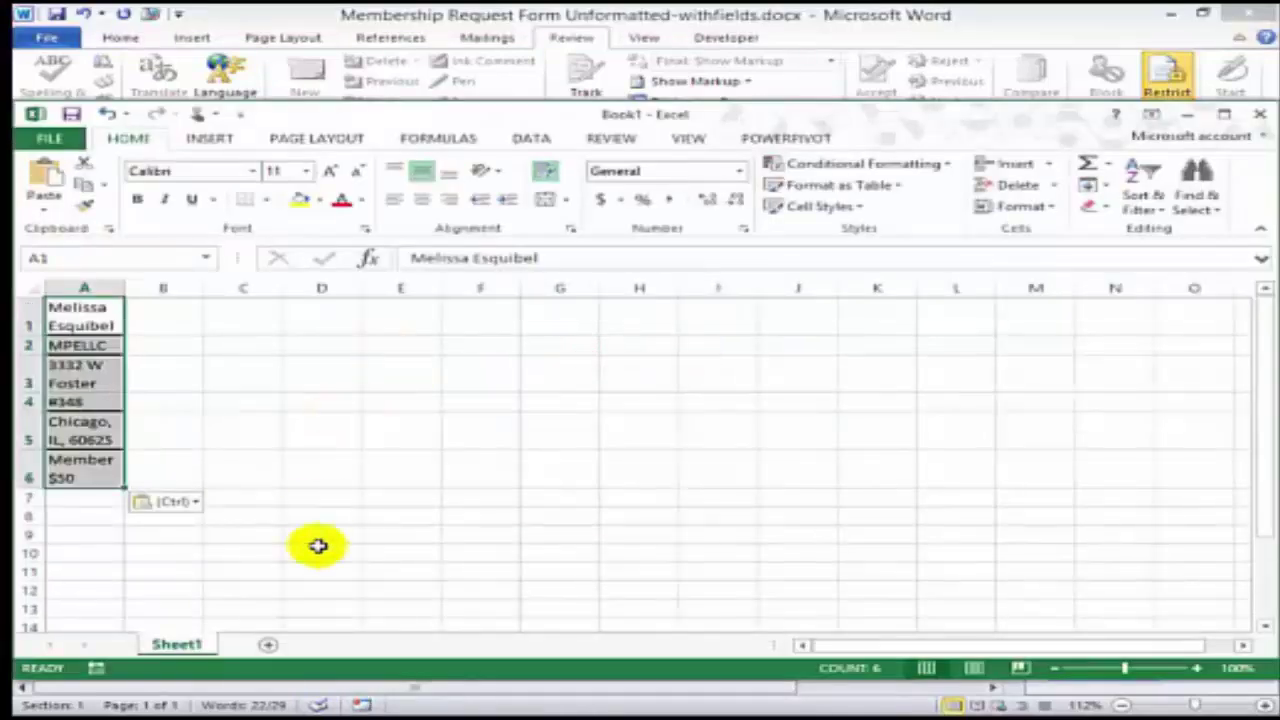
click(267, 644)
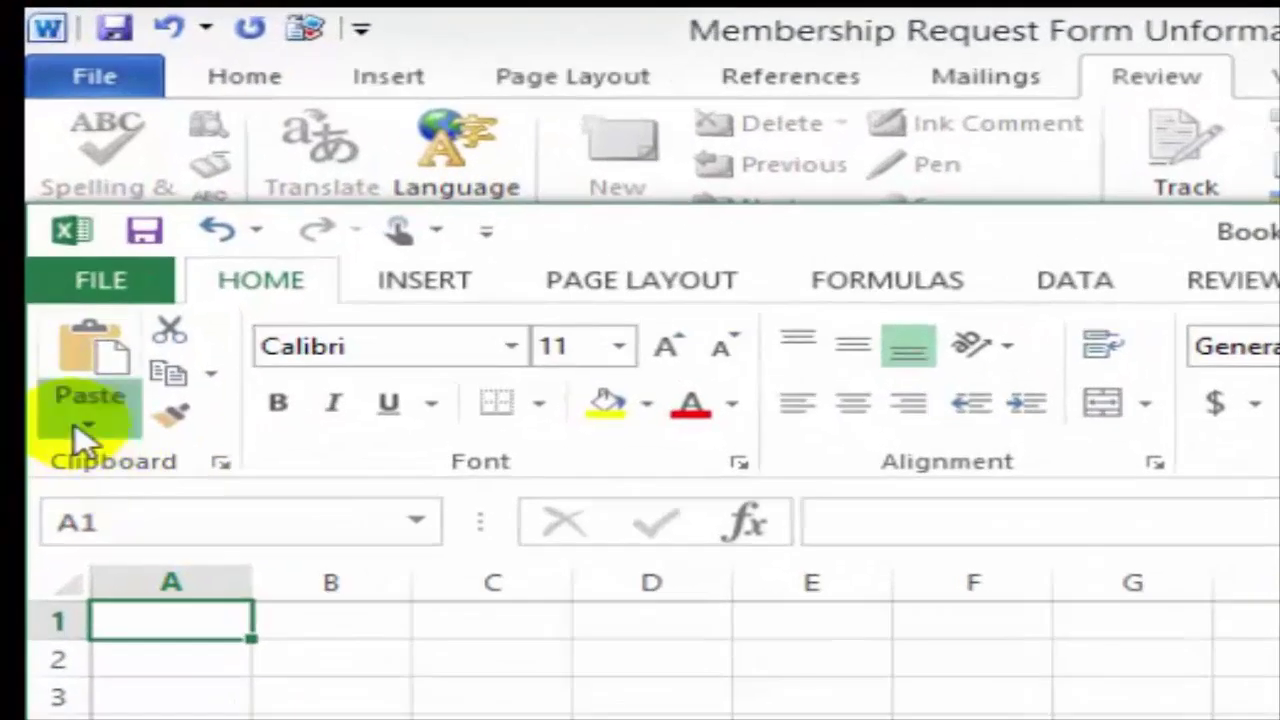
click(56, 266)
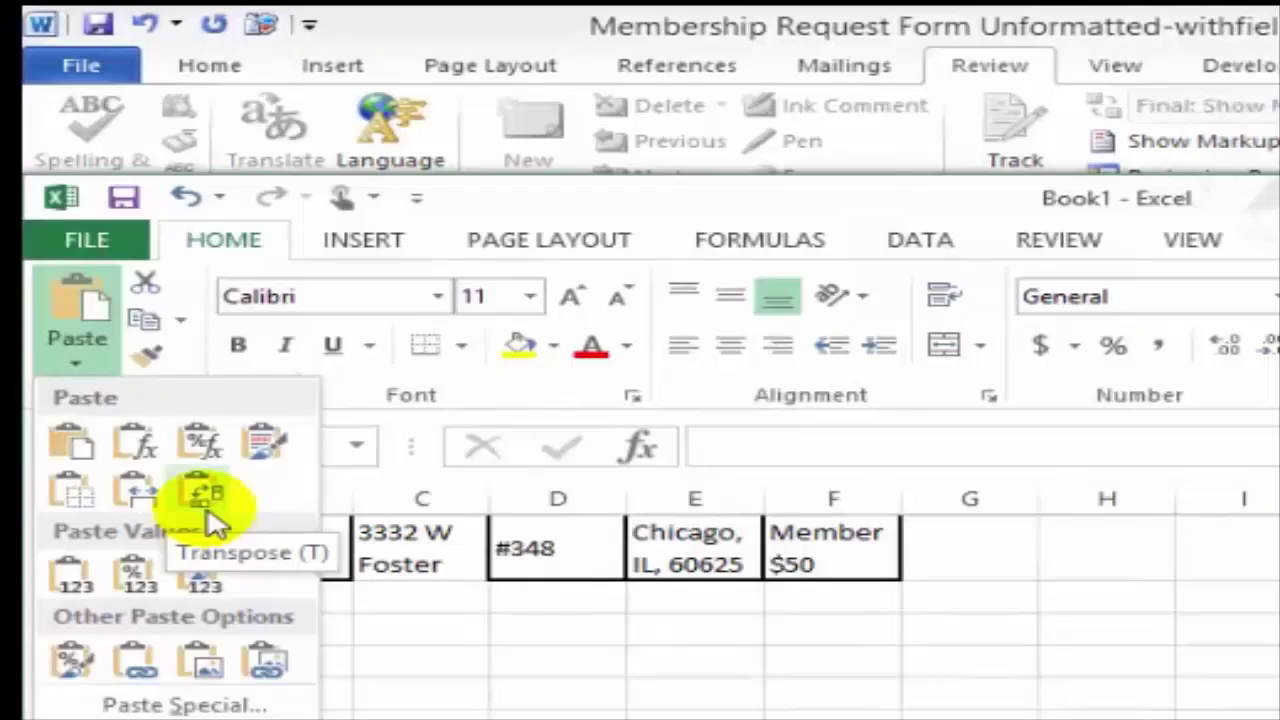
click(237, 573)
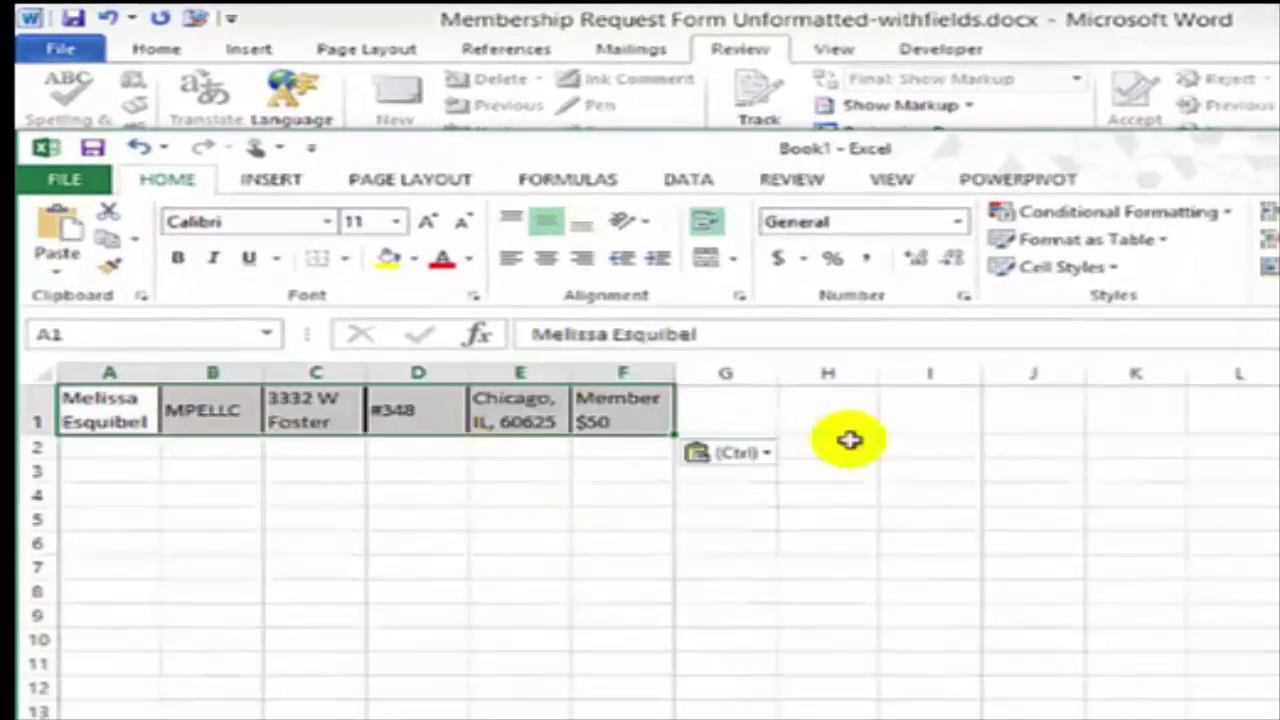